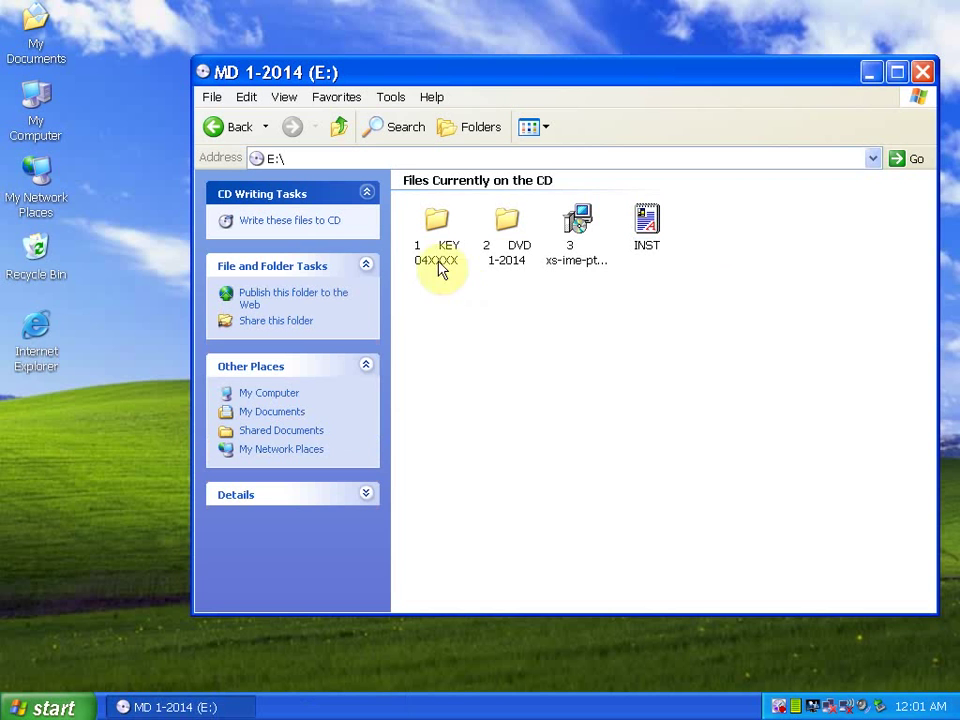
- Disable both the Wireless Network Connection and Local Area Connection 2 in Network Connections
right_click(36, 202)
left_click(58, 208)
left_click(137, 215)
right_click(285, 207)
left_click(328, 214)
right_click(300, 247)
left_click(330, 257)
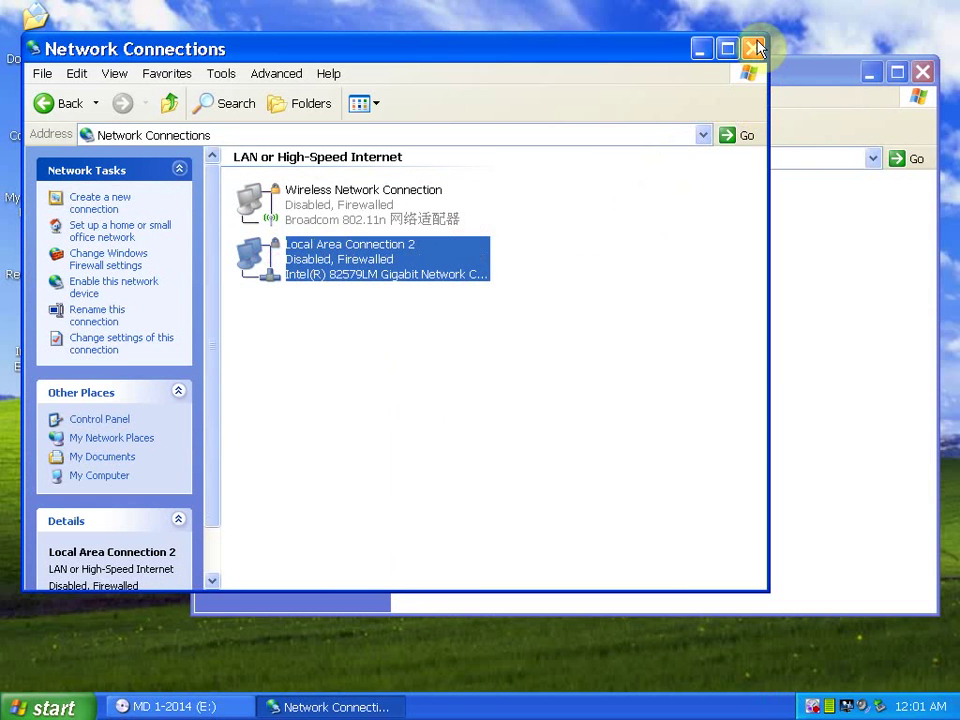
left_click(755, 49)
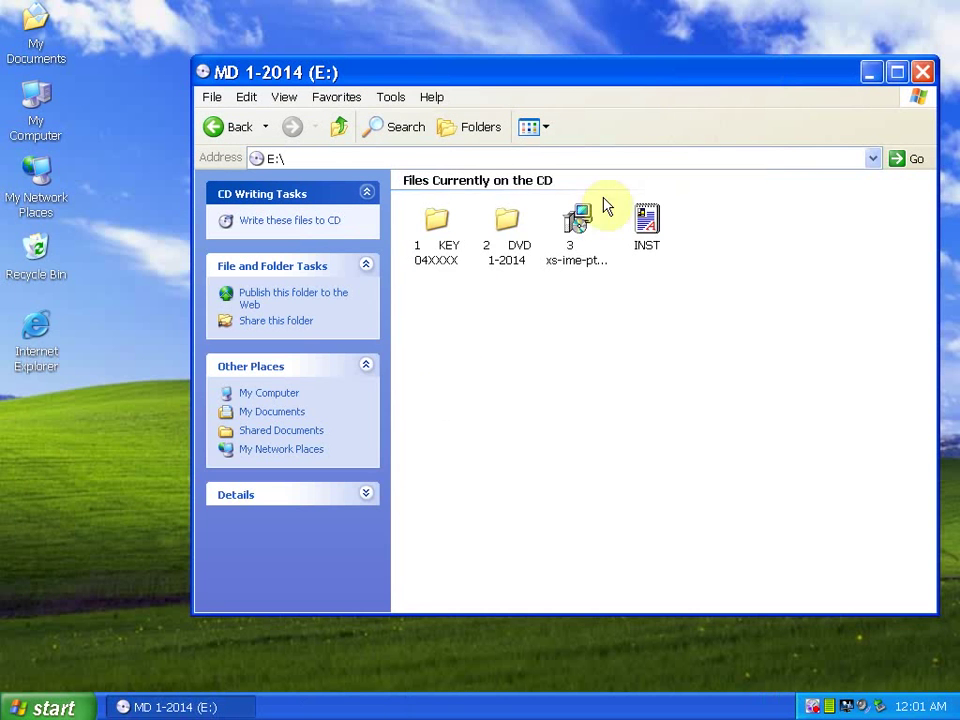
- Run keyUpdate from the 1 KEY 04XXXX folder, confirm both prompts, and return to the disc root
right_click(444, 238)
left_click(467, 247)
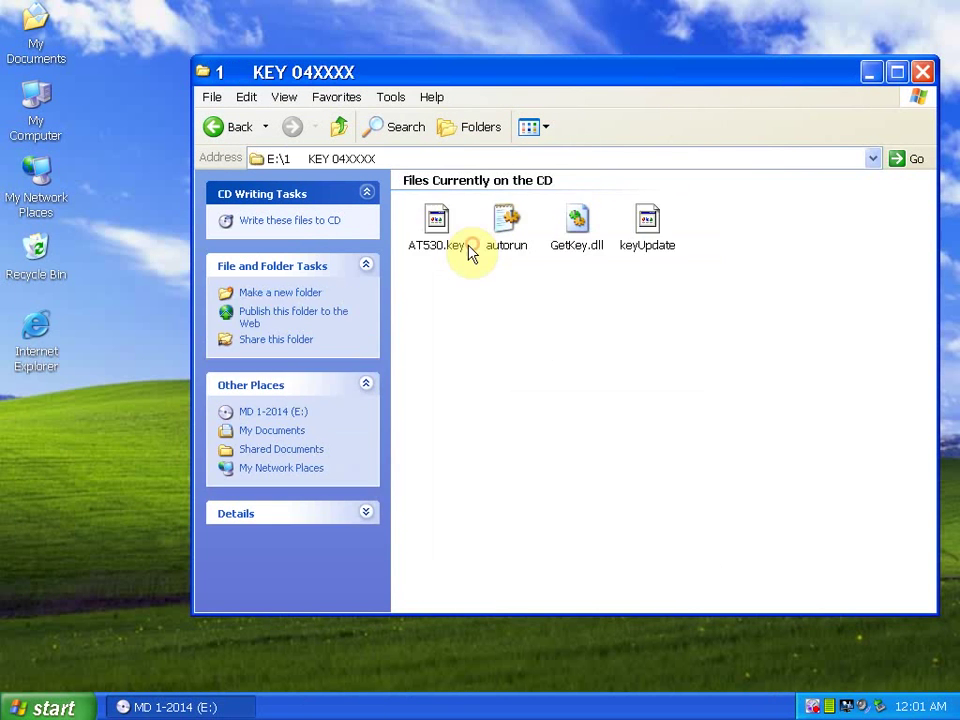
left_click(639, 240)
right_click(638, 241)
left_click(666, 246)
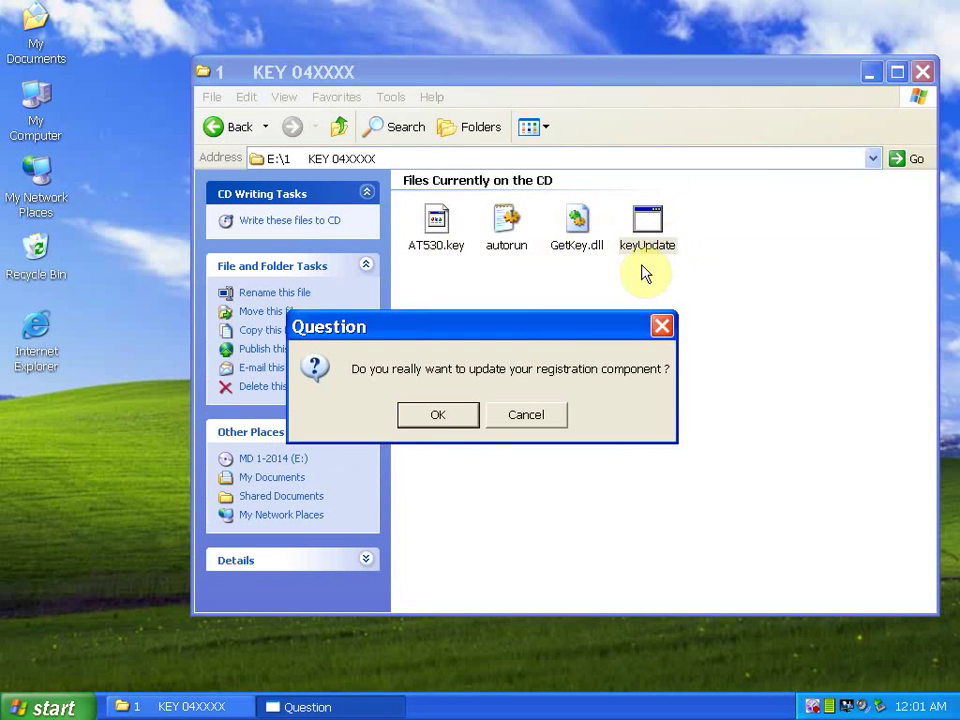
left_click(430, 414)
left_click(478, 410)
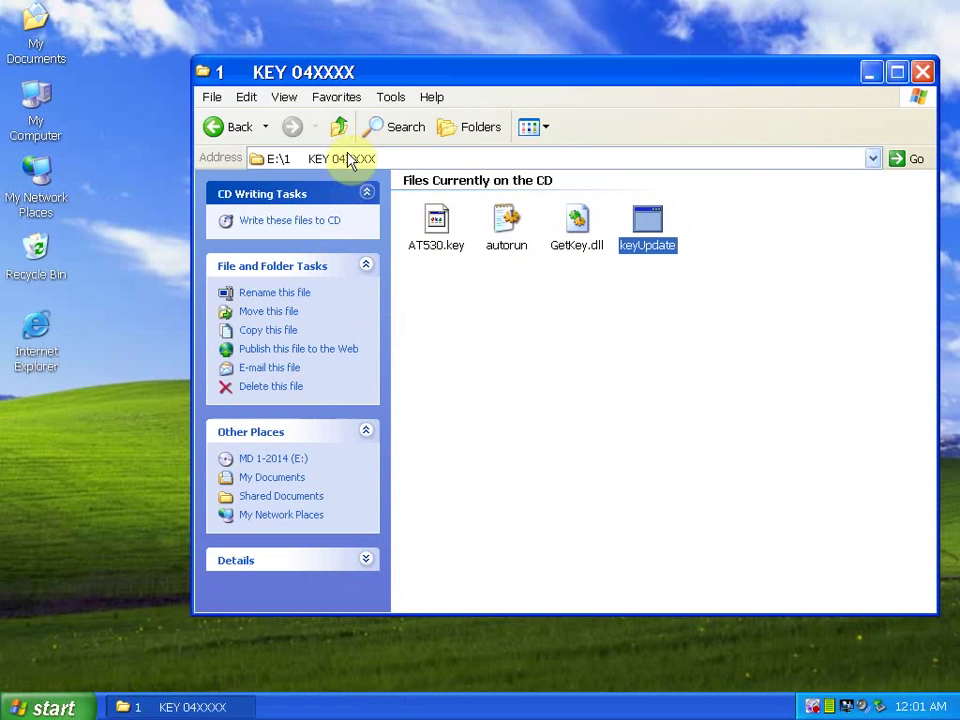
left_click(340, 127)
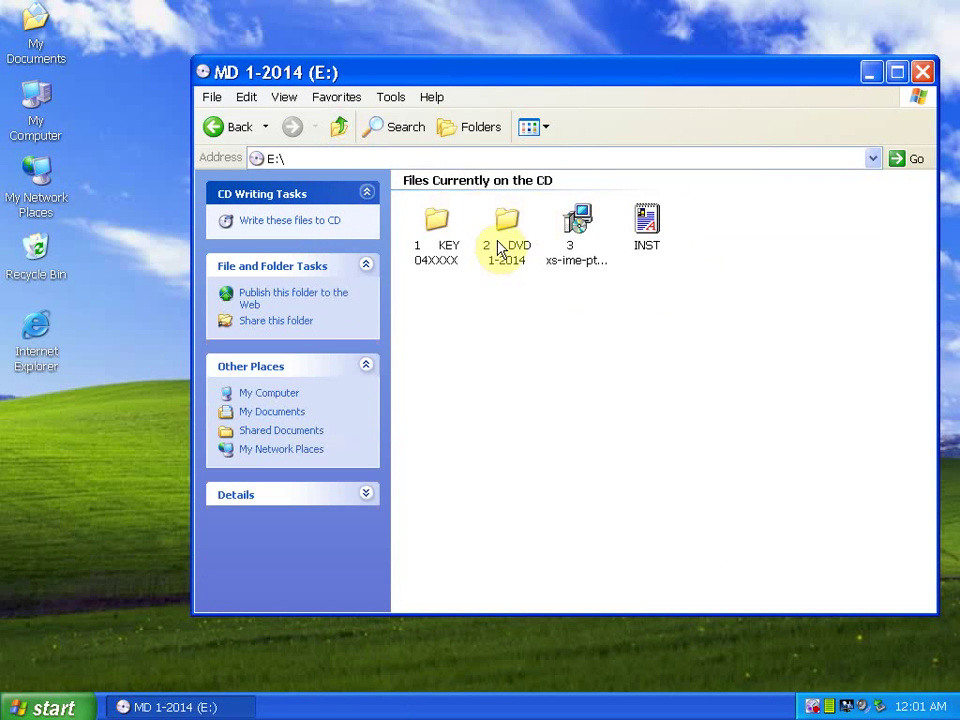
- Launch setup from the 2 DVD 1-2014 folder to start the Multi-Di@g Office wizard
right_click(490, 254)
left_click(512, 252)
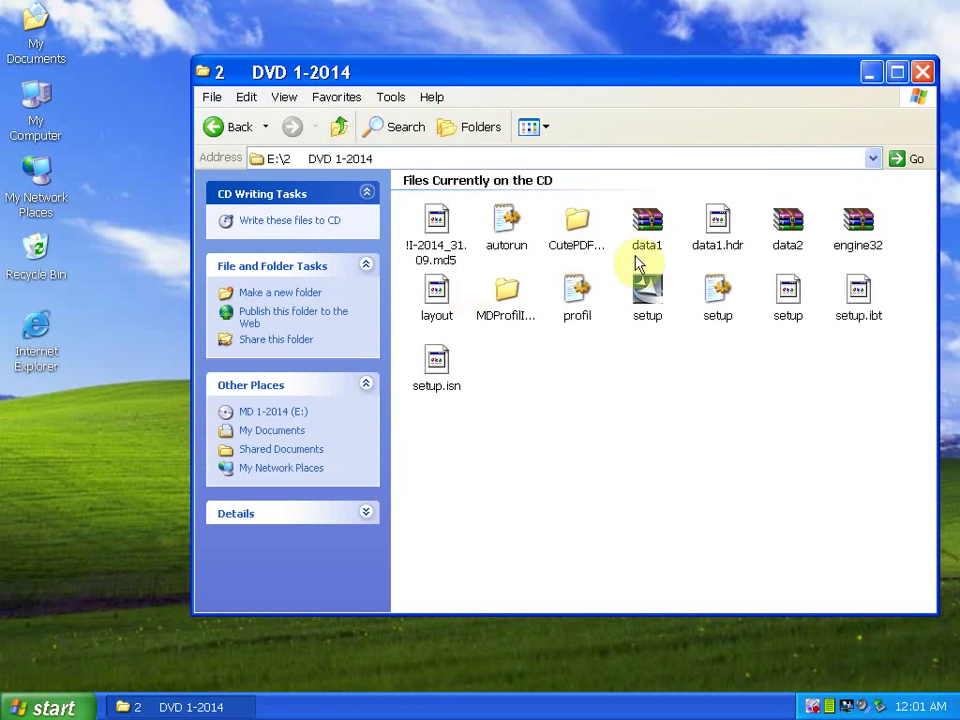
right_click(645, 290)
left_click(676, 299)
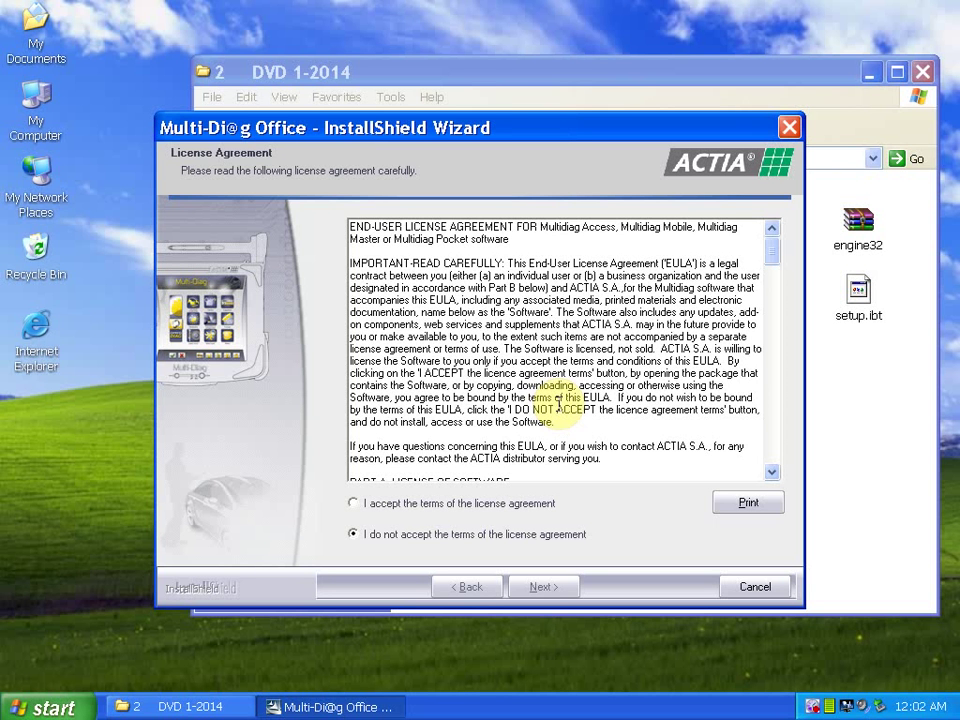
- Accept the license, keep the prefilled VCI serial number, and submit the activation code
left_click(353, 503)
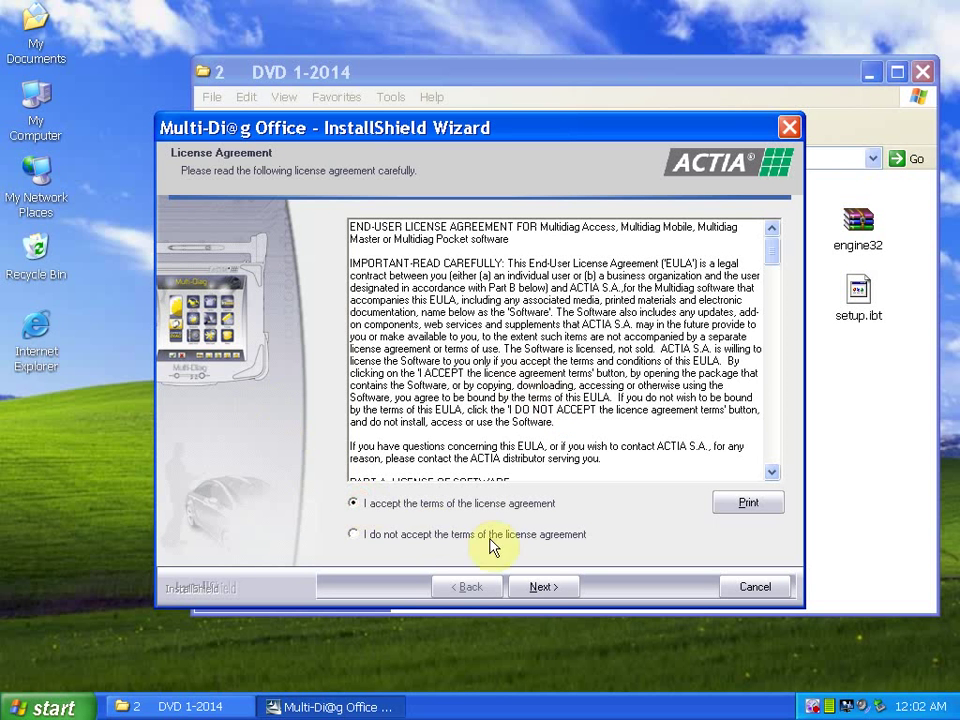
left_click(550, 588)
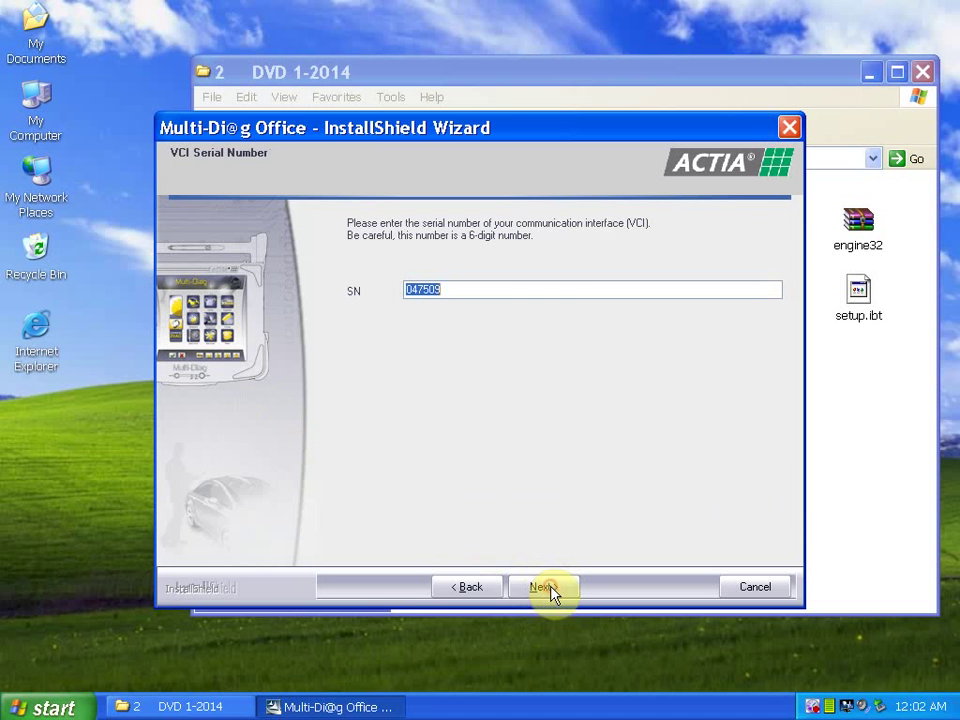
left_click(495, 286)
left_click(545, 588)
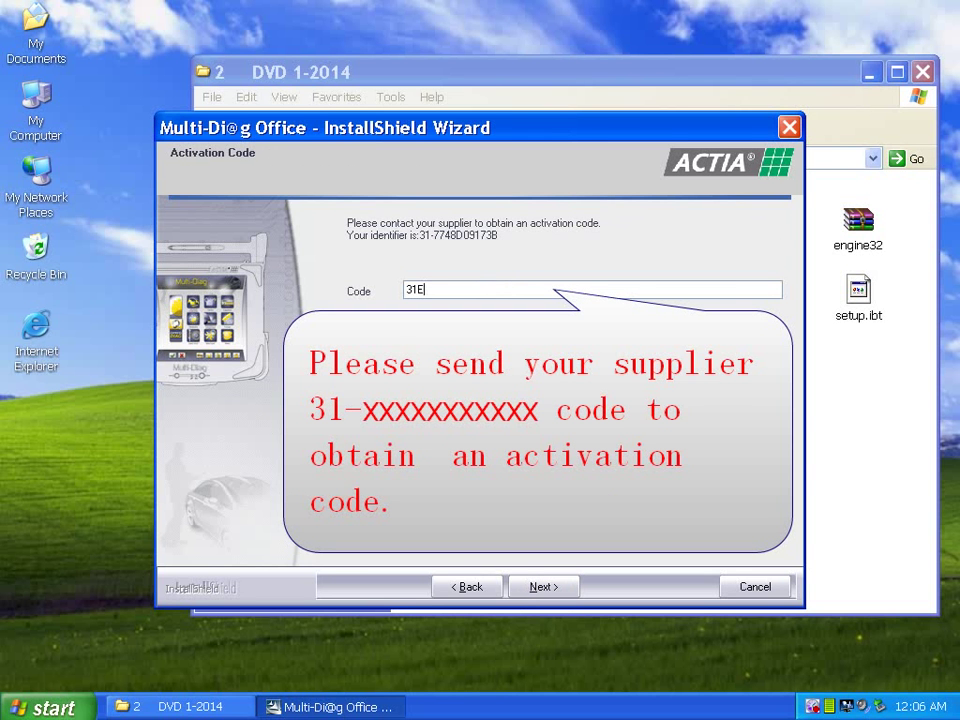
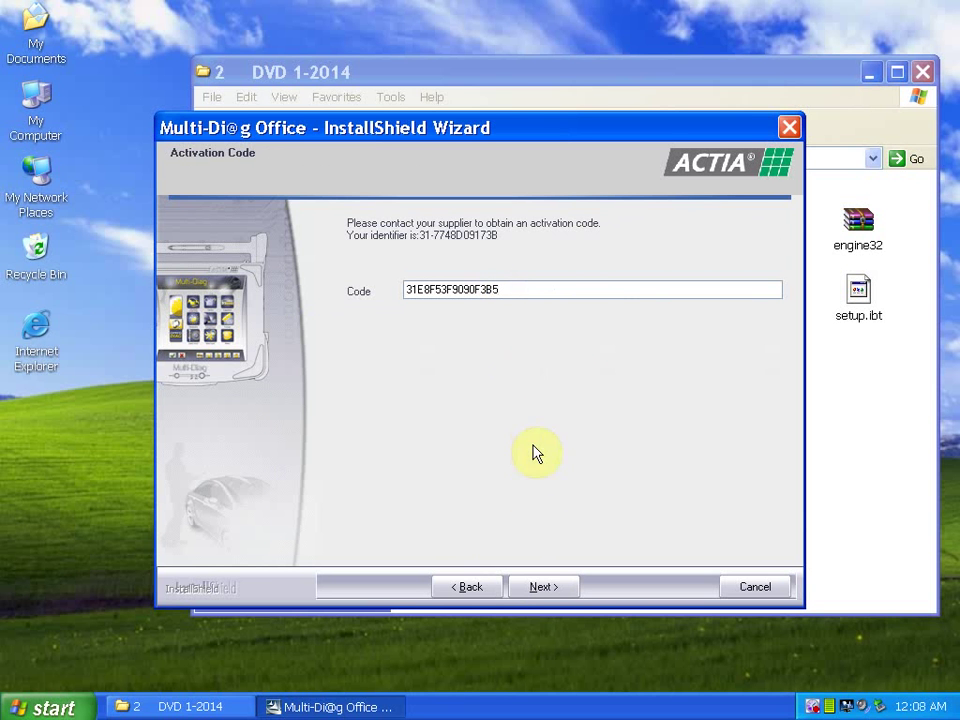
left_click(540, 590)
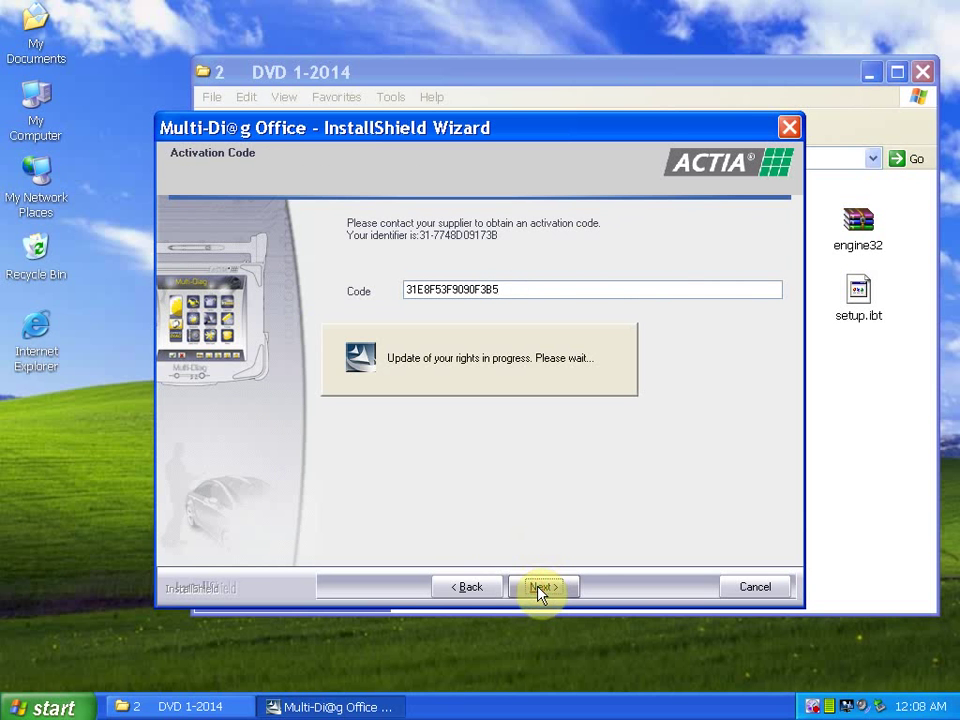
left_click(871, 74)
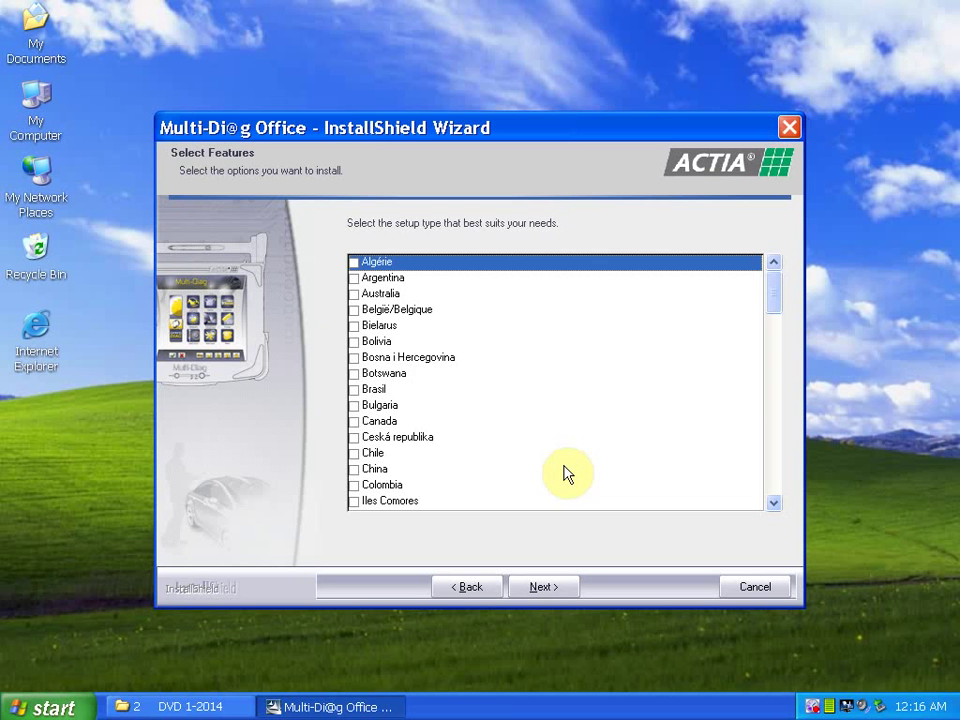
- Replace France with USA as the setup country and confirm the USA setup type
left_click(772, 364)
left_click(354, 421)
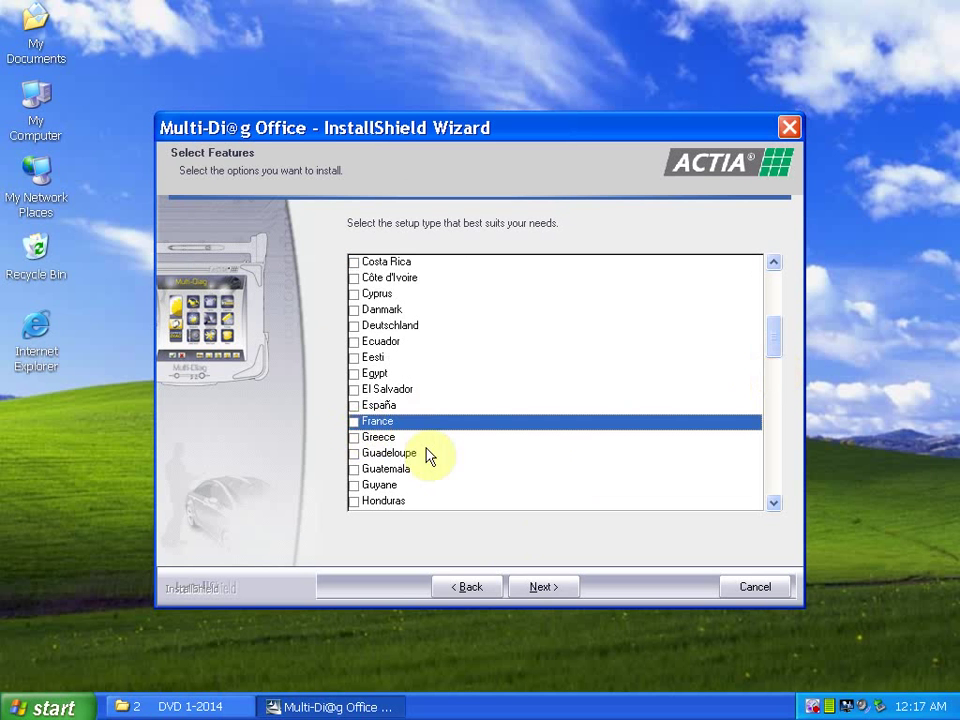
left_click_drag(775, 341, 754, 491)
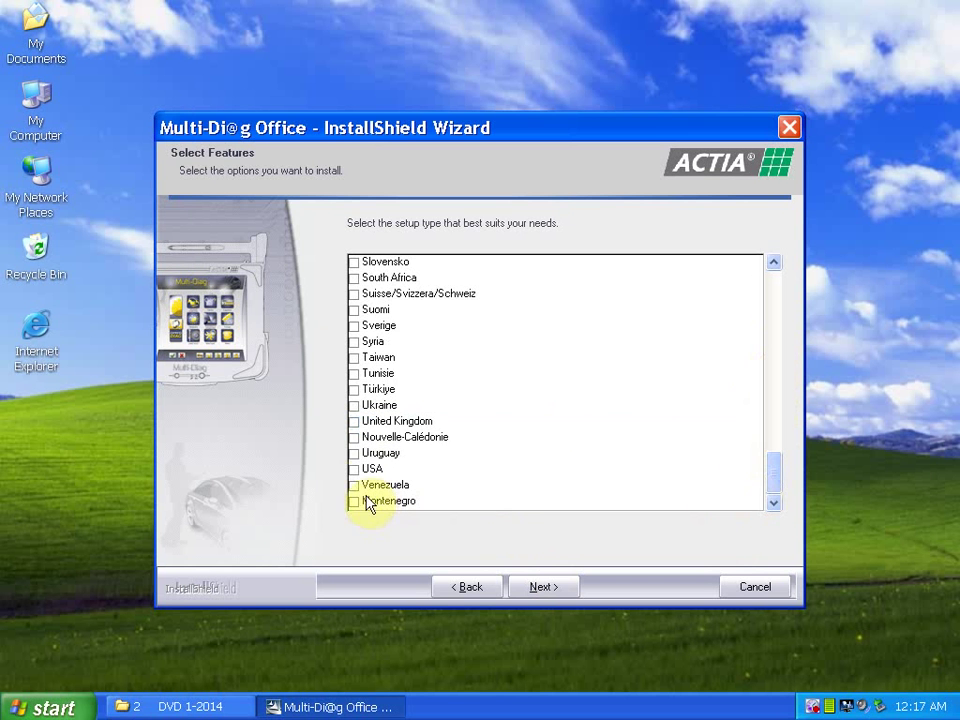
left_click(353, 469)
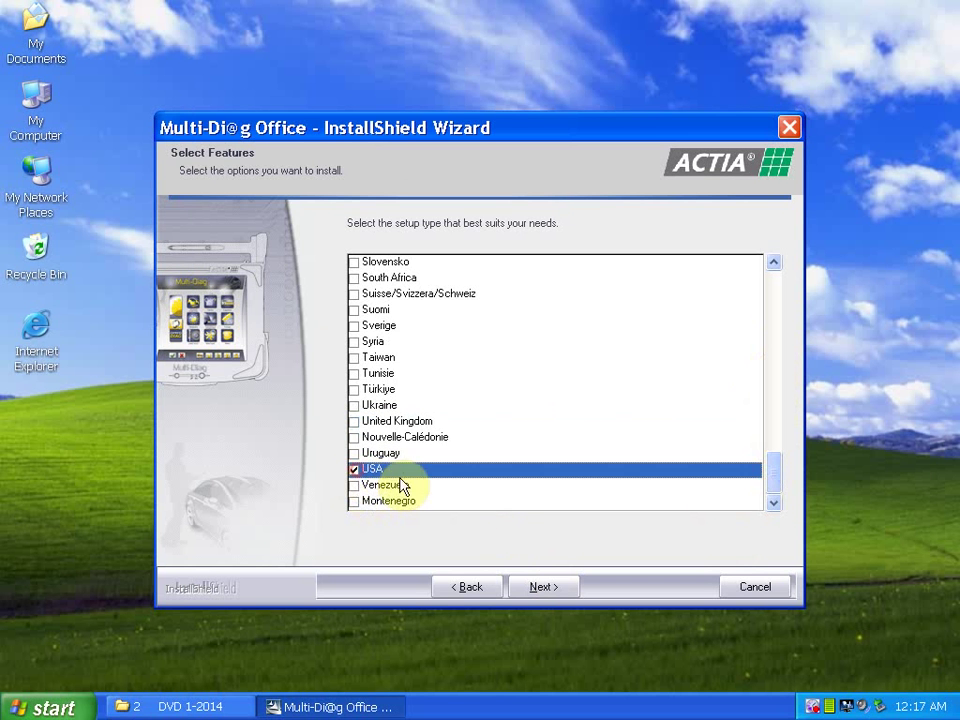
left_click(531, 587)
left_click(433, 417)
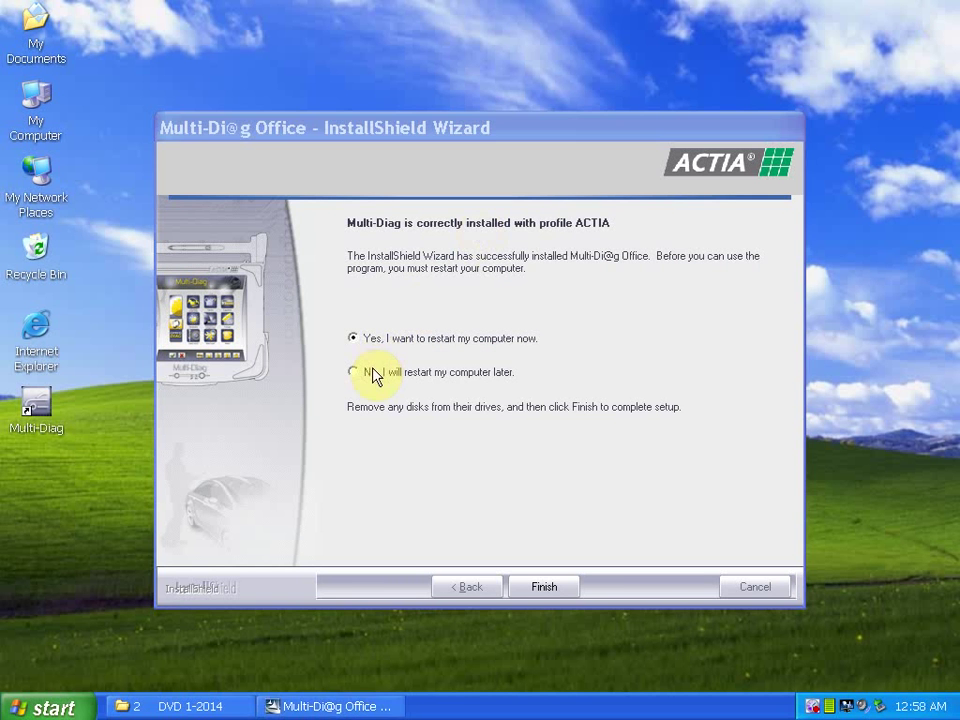
- Choose 'No, I will restart my computer later' and finish the wizard
left_click(371, 372)
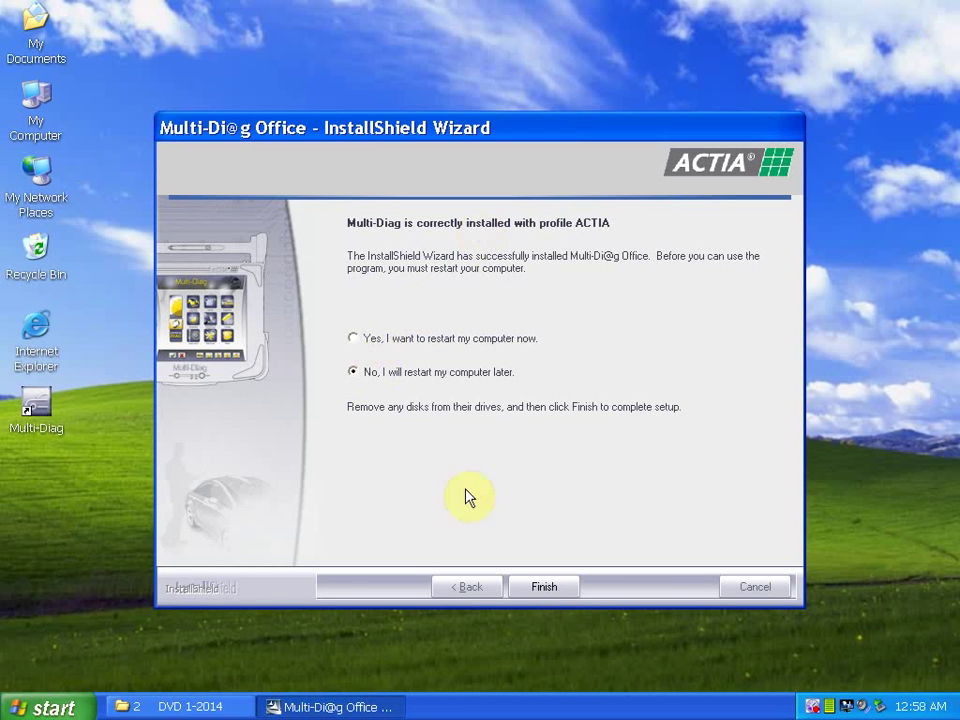
left_click(549, 588)
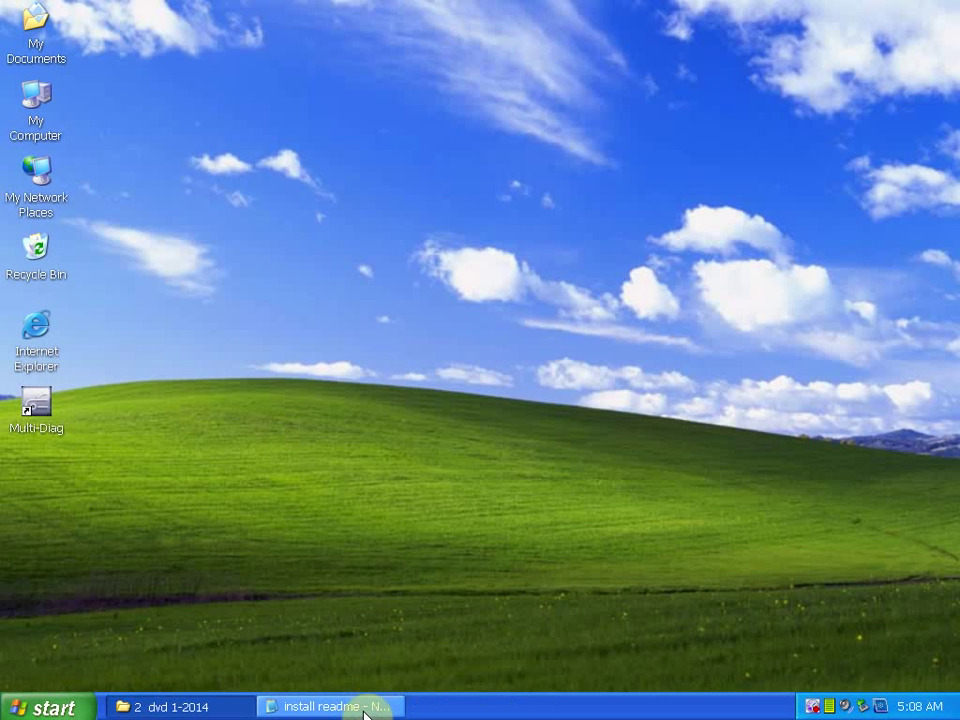
- Bring back the install readme and highlight the step about deleting WEGT.EXE
left_click(365, 713)
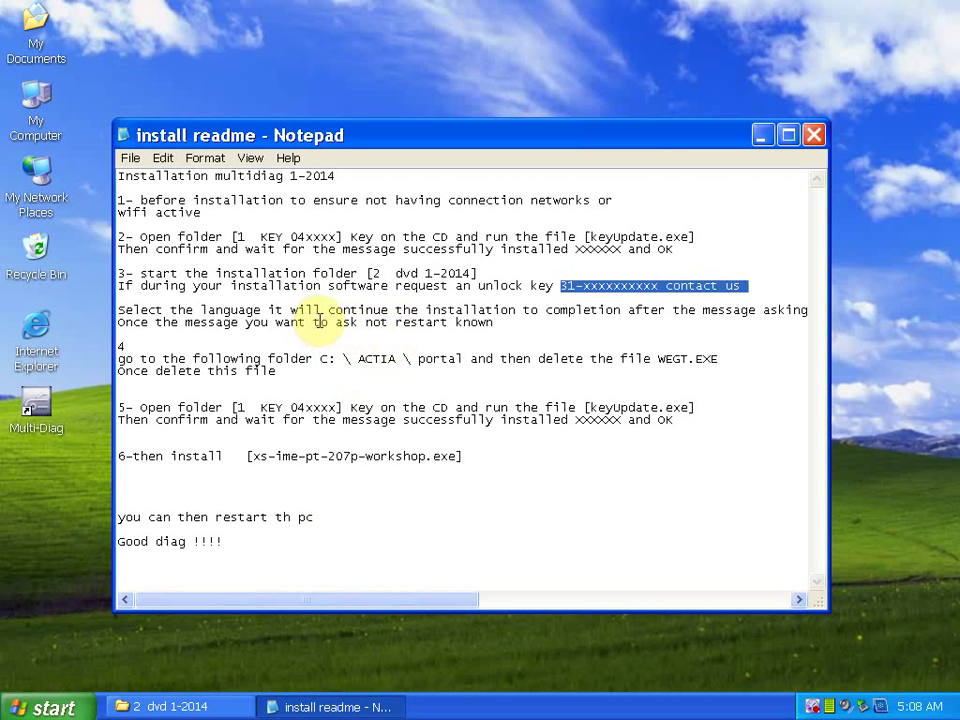
left_click(119, 310)
left_click_drag(375, 297, 510, 325)
left_click_drag(118, 358, 326, 375)
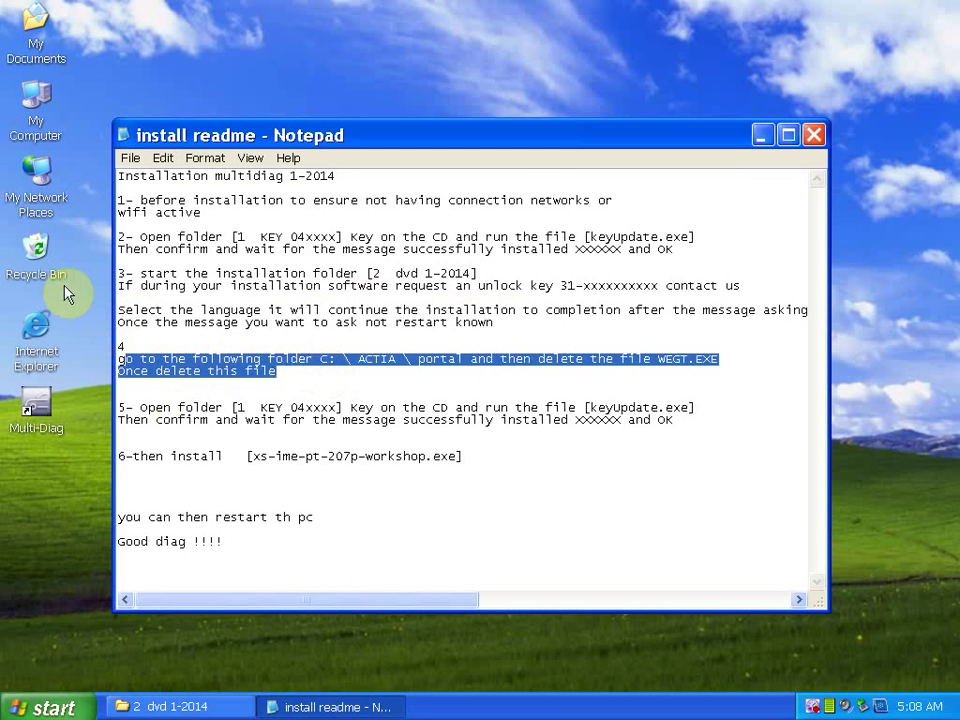
- Open My Computer and select Local Disk (C:)
right_click(36, 98)
left_click(68, 106)
left_click(320, 386)
right_click(320, 386)
- Navigate to the C:\ACTIA\Portal folder and scroll down to the wget file
left_click(365, 389)
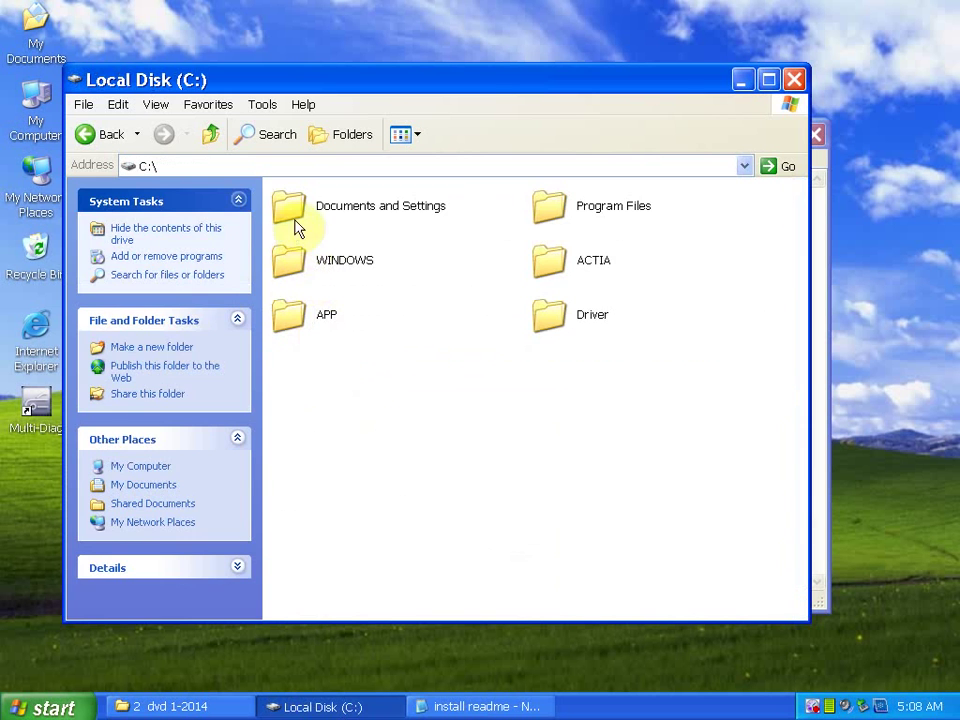
right_click(553, 261)
left_click(577, 266)
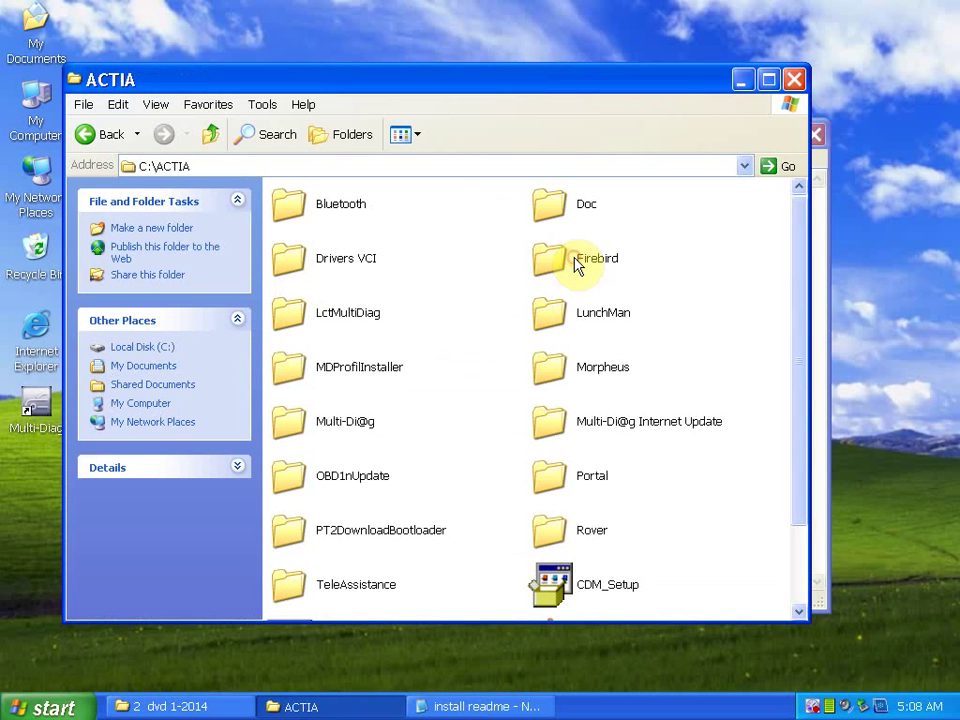
right_click(551, 471)
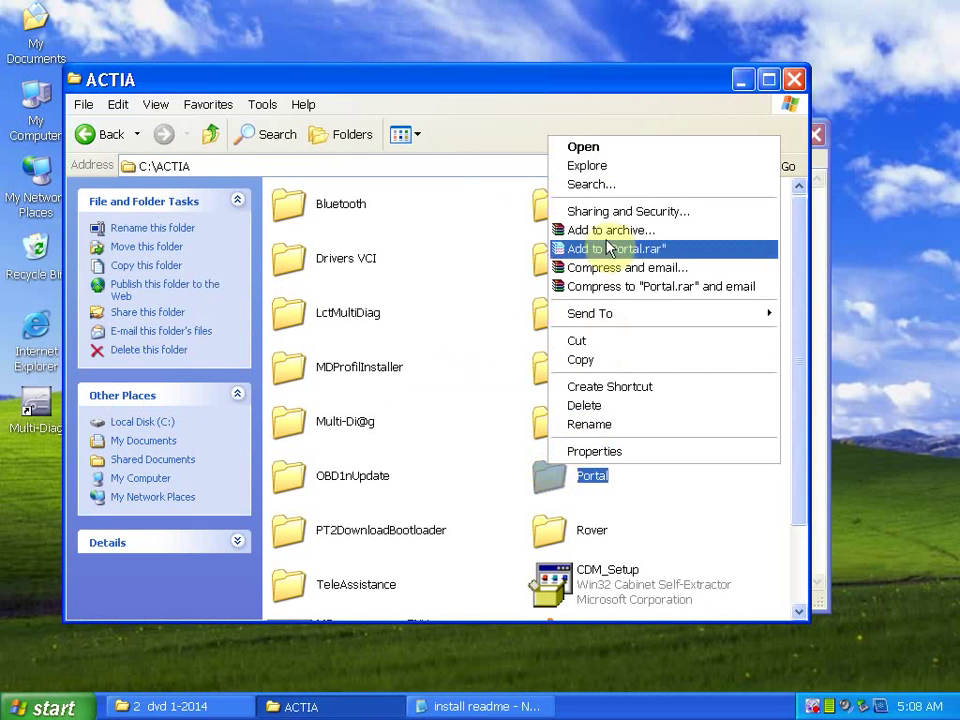
left_click(604, 147)
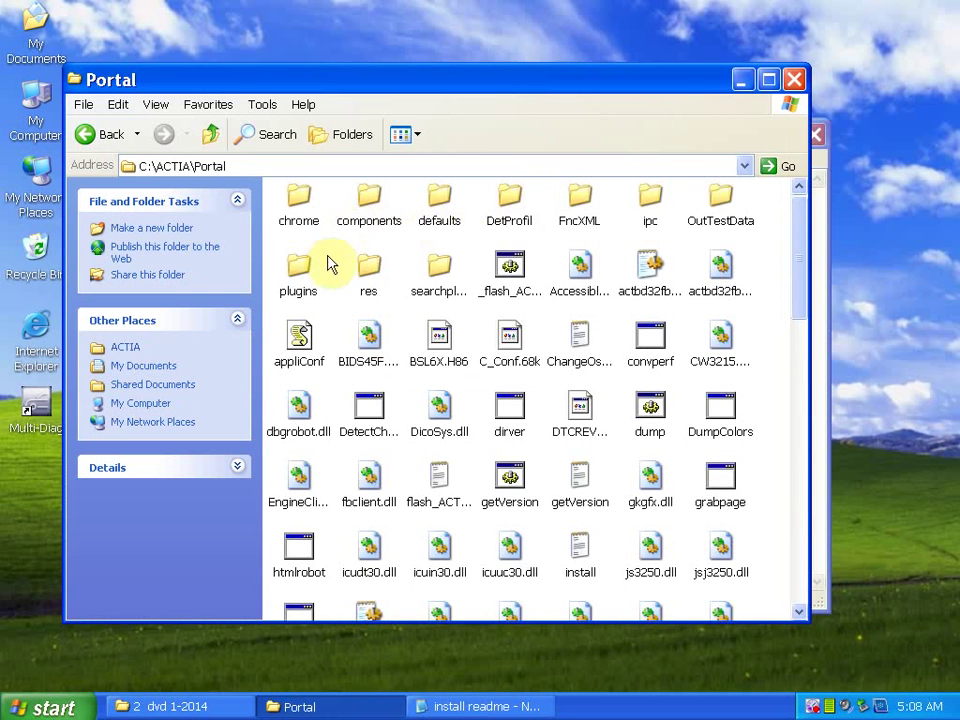
scroll(818, 378, "down", 2)
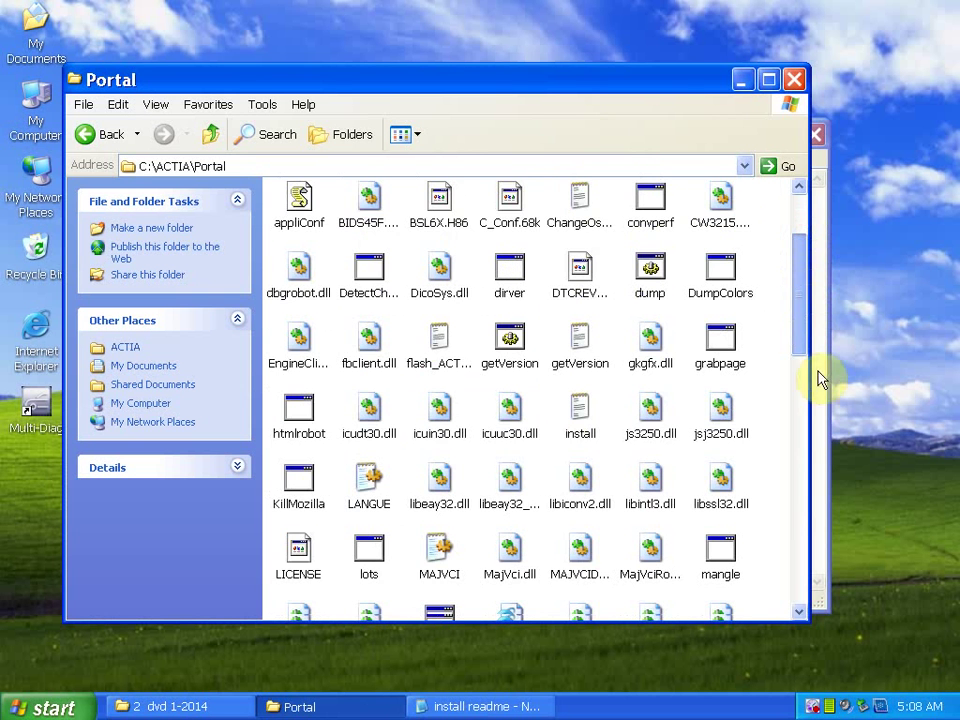
scroll(821, 431, "down", 5)
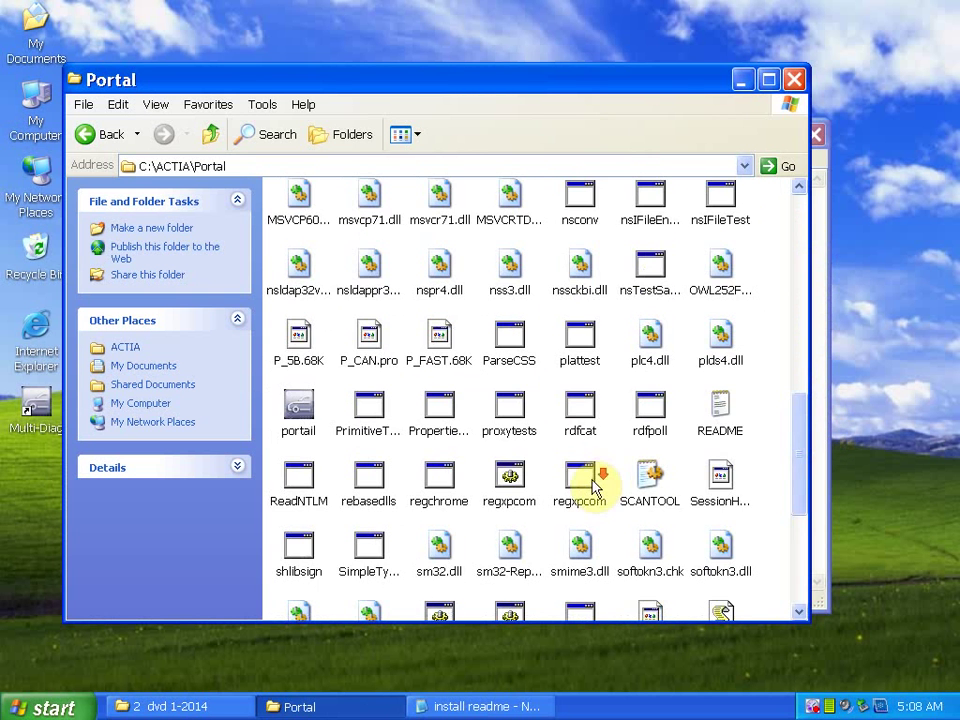
scroll(595, 487, "down", 3)
- Delete wget and confirm sending it to the Recycle Bin
double_click(300, 450)
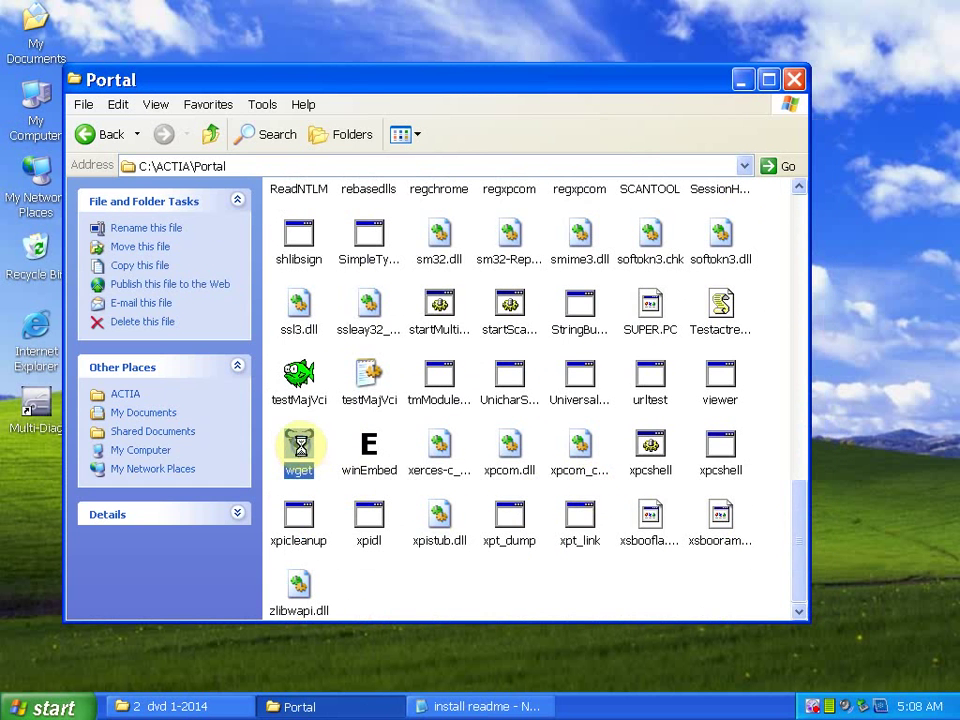
right_click(300, 447)
left_click(338, 387)
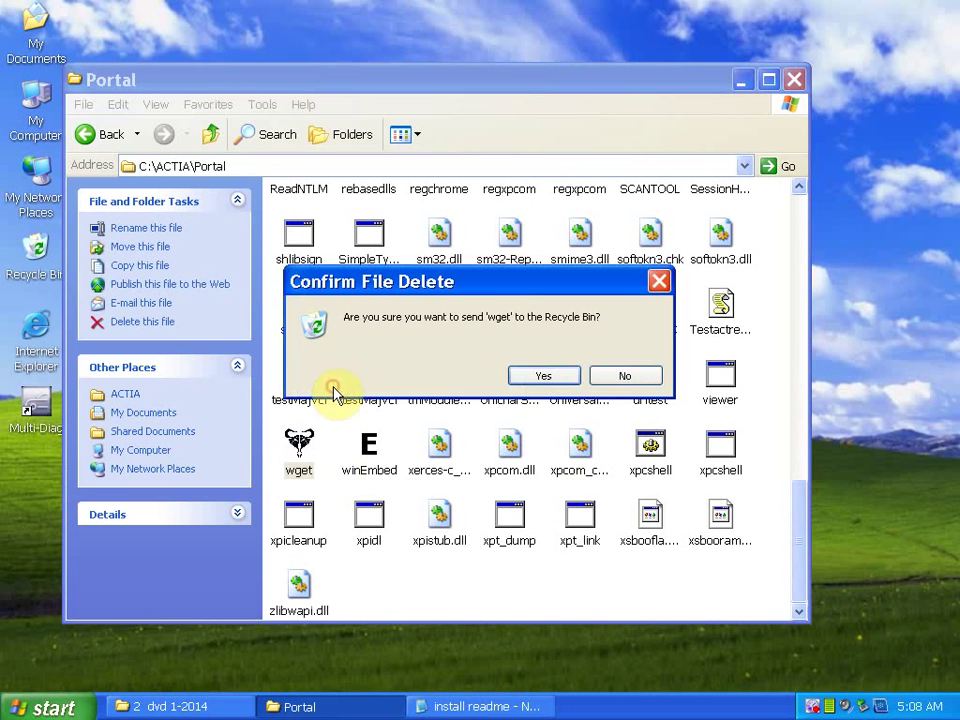
left_click(541, 376)
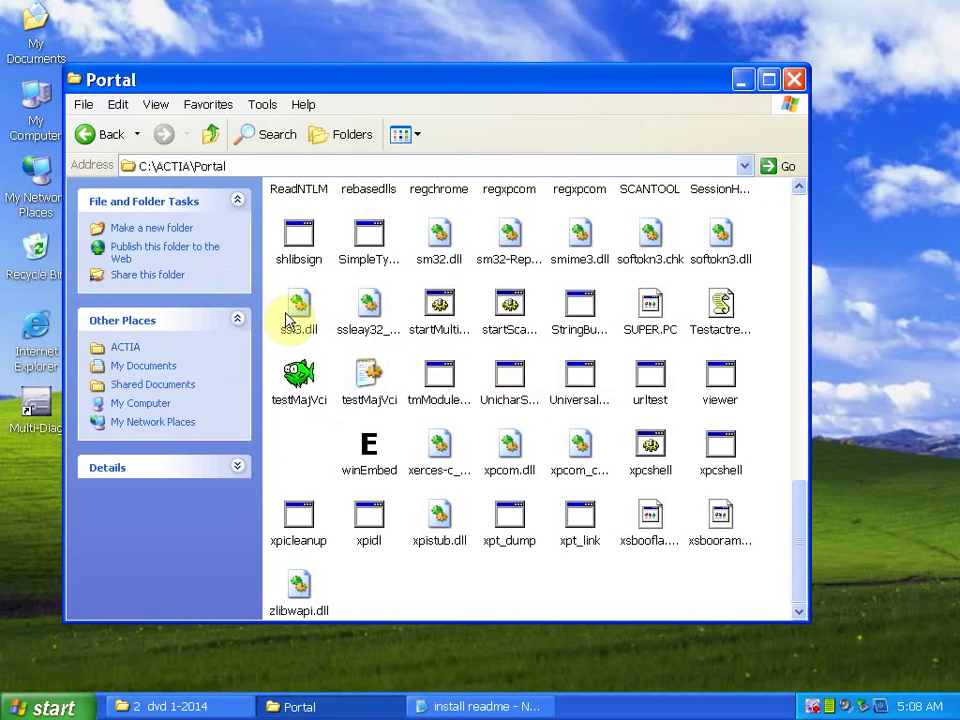
- Empty the Recycle Bin, confirming permanent deletion of its items
right_click(50, 255)
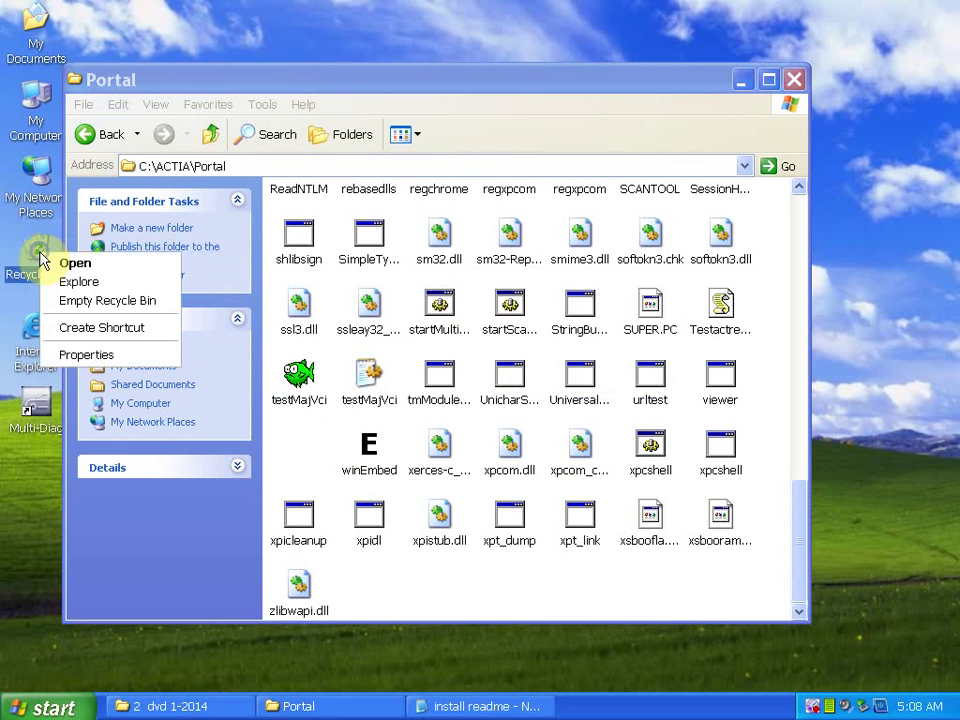
left_click(72, 302)
left_click(530, 388)
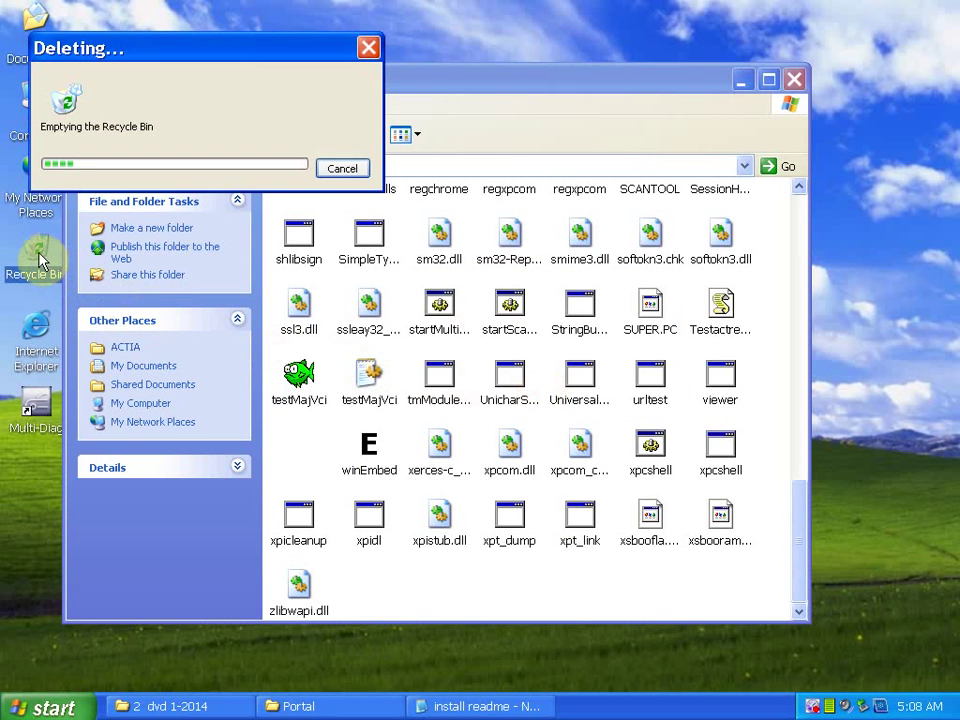
- Verify the Recycle Bin is empty, close the Portal window, and return to the disc root
right_click(40, 258)
left_click(60, 265)
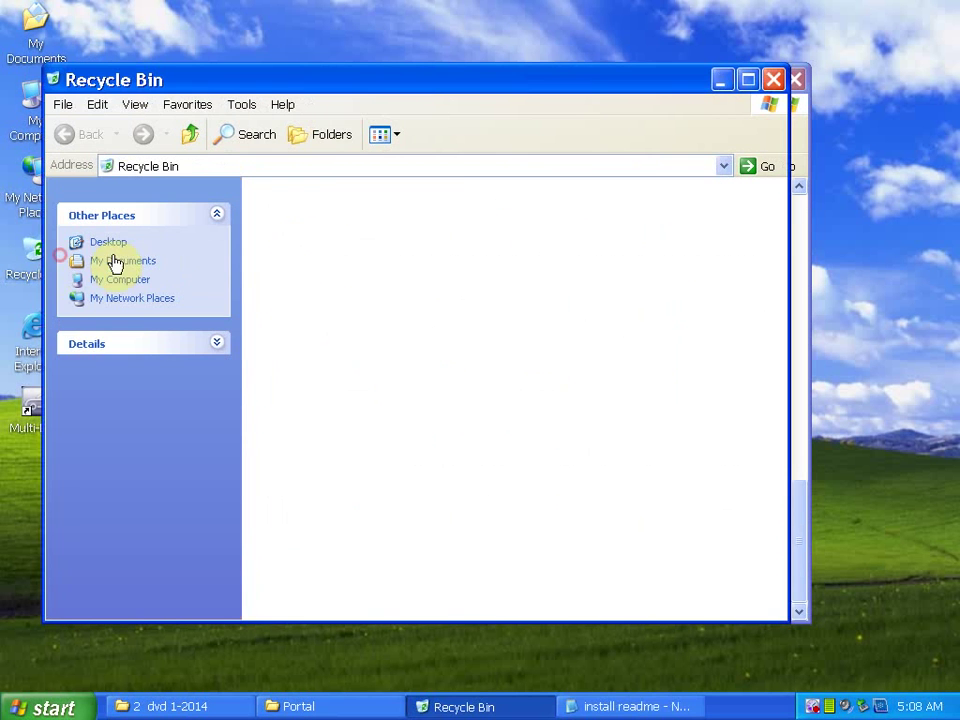
left_click(774, 79)
left_click(794, 80)
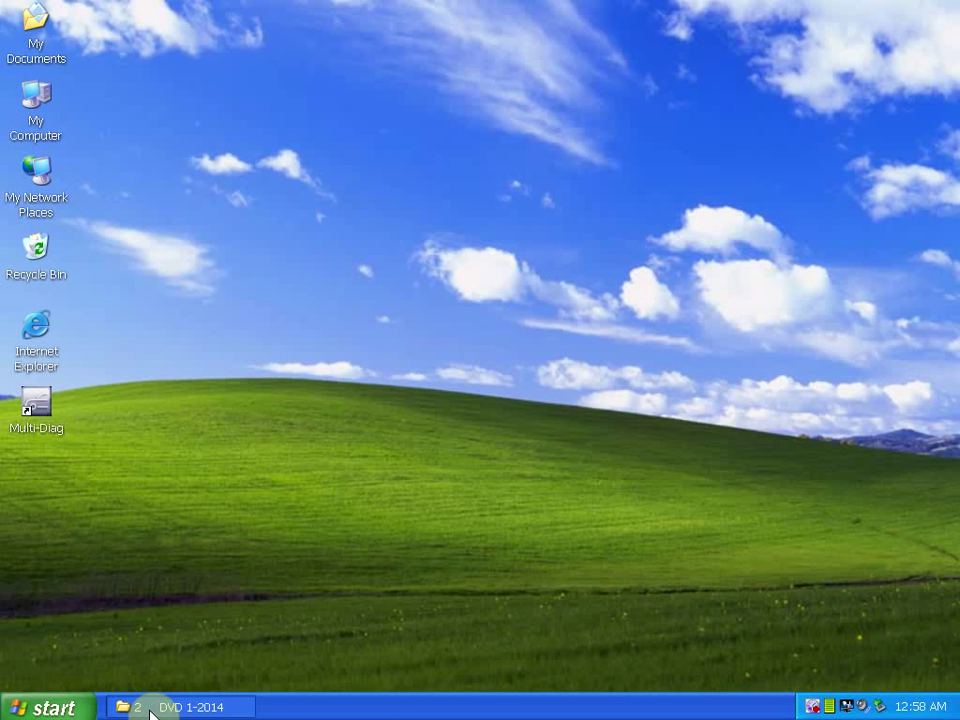
left_click(150, 710)
left_click(339, 127)
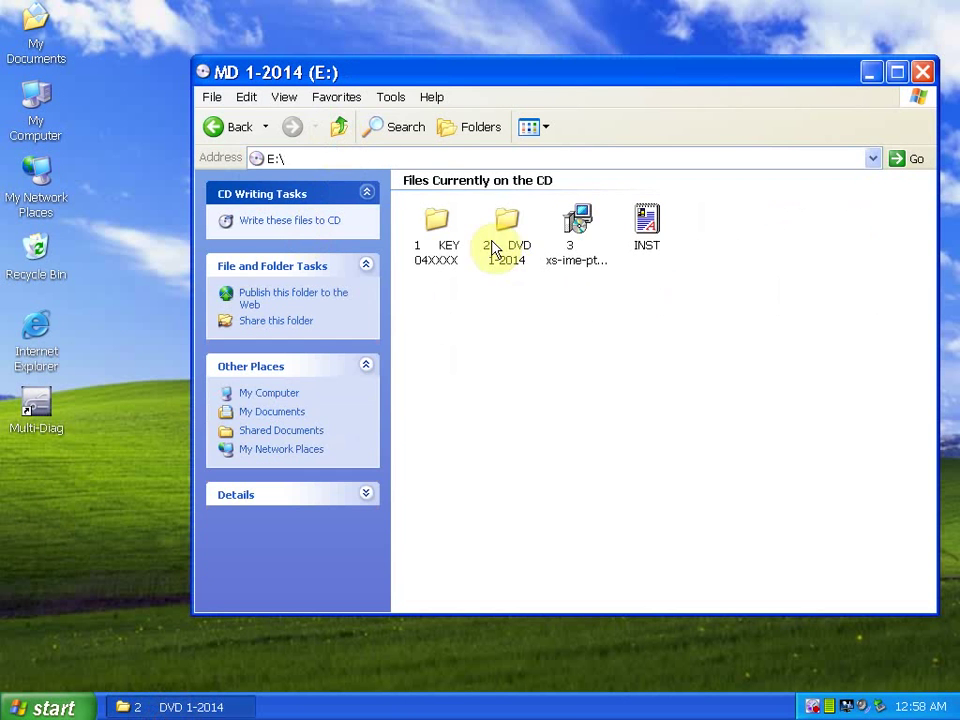
- Run keyUpdate again from 1 KEY 04XXXX, confirm both dialogs, and go back to the disc root
right_click(437, 252)
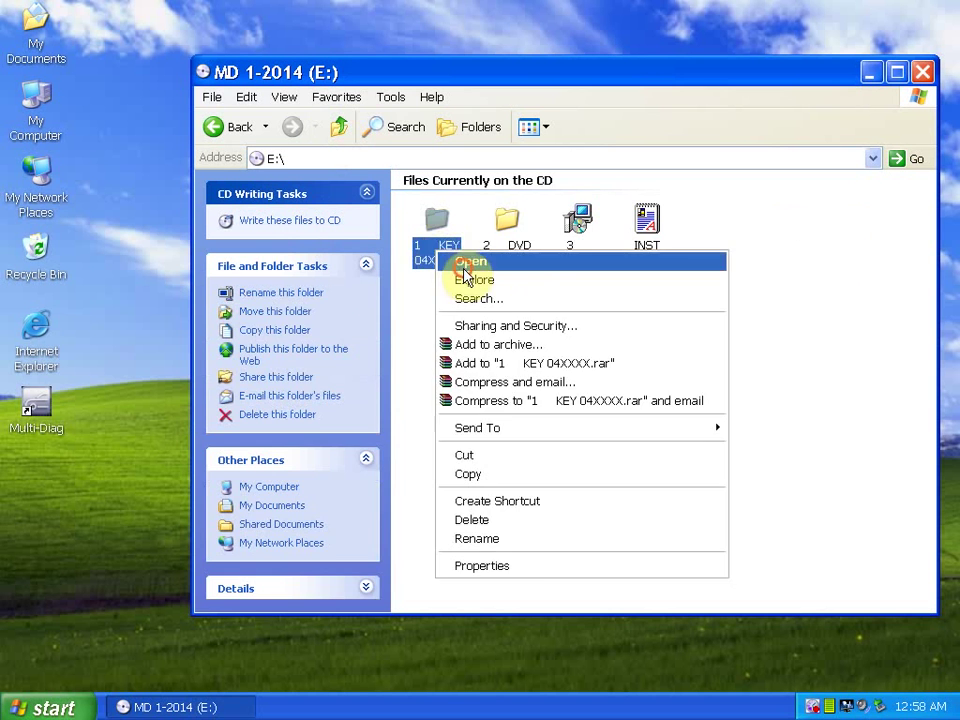
left_click(464, 266)
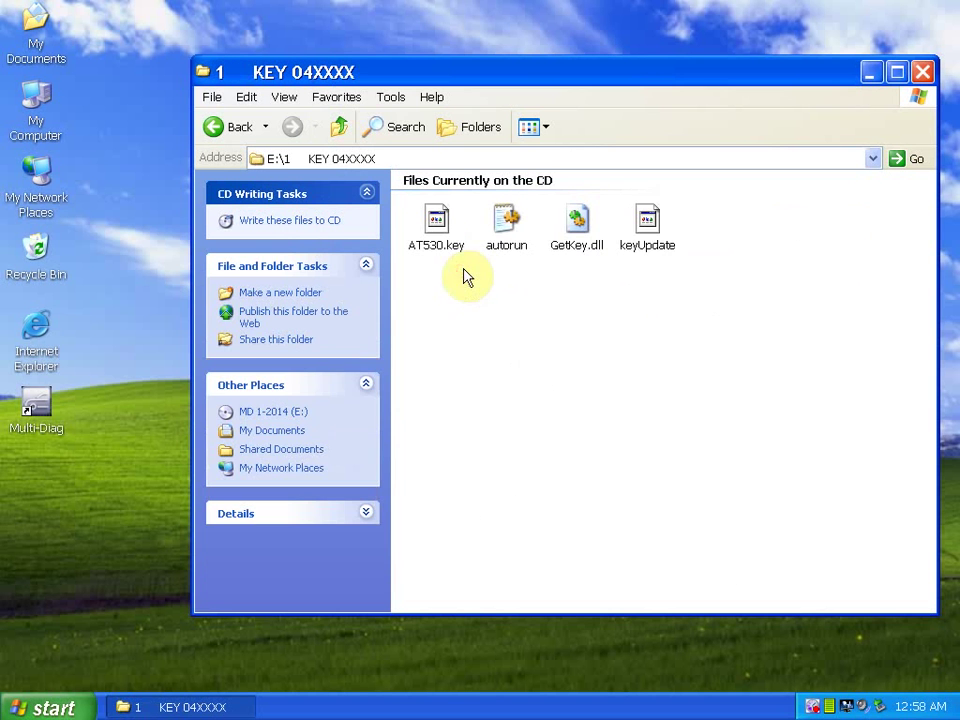
right_click(650, 240)
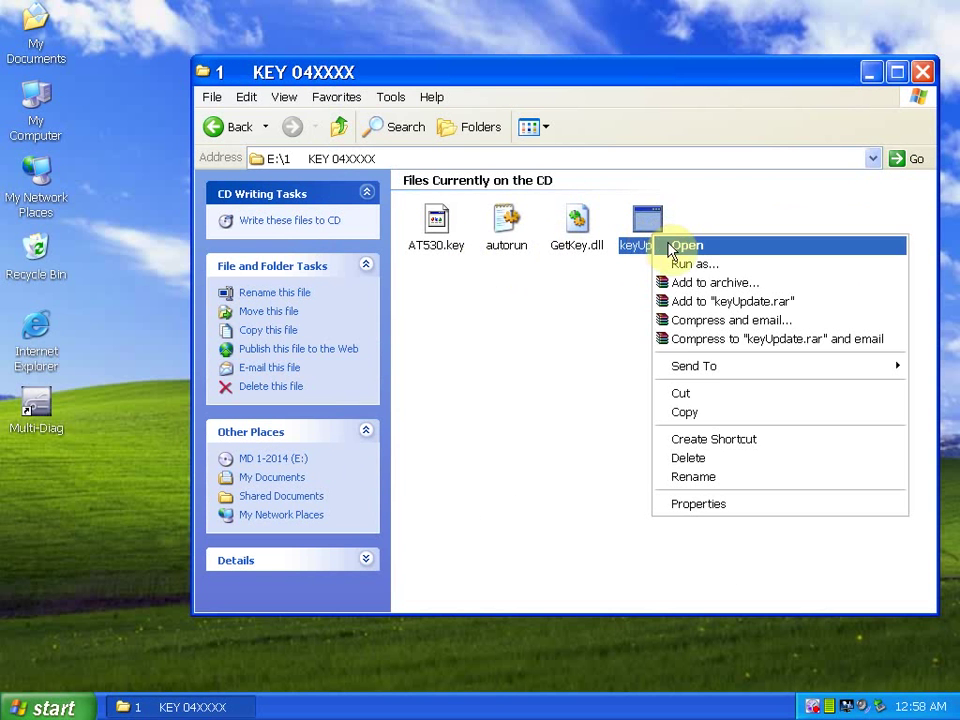
left_click(668, 250)
left_click(433, 413)
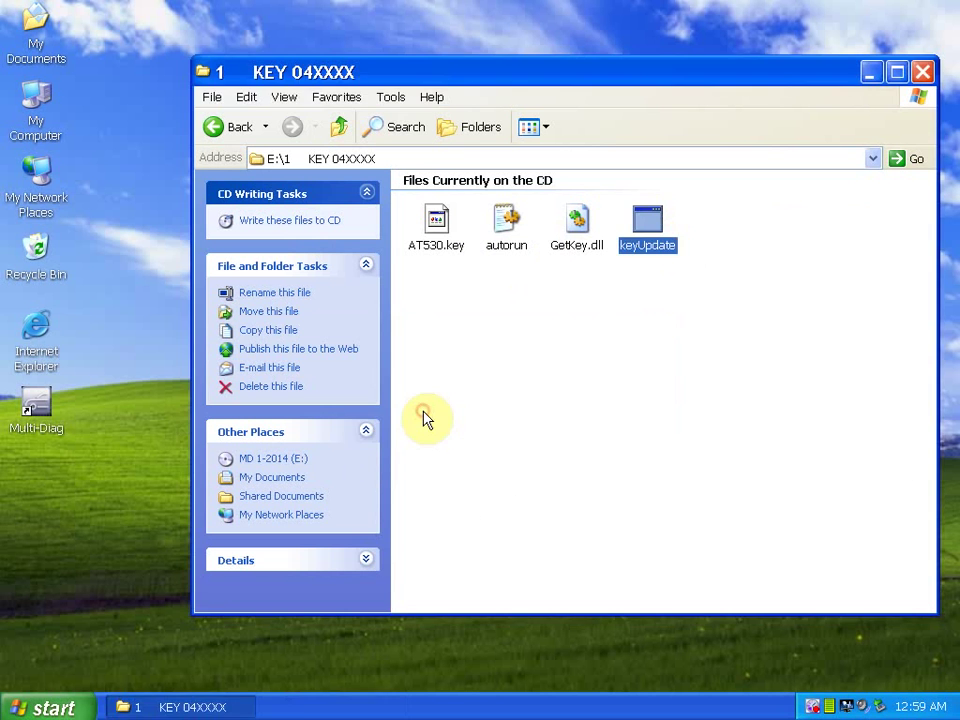
left_click(470, 412)
left_click(337, 122)
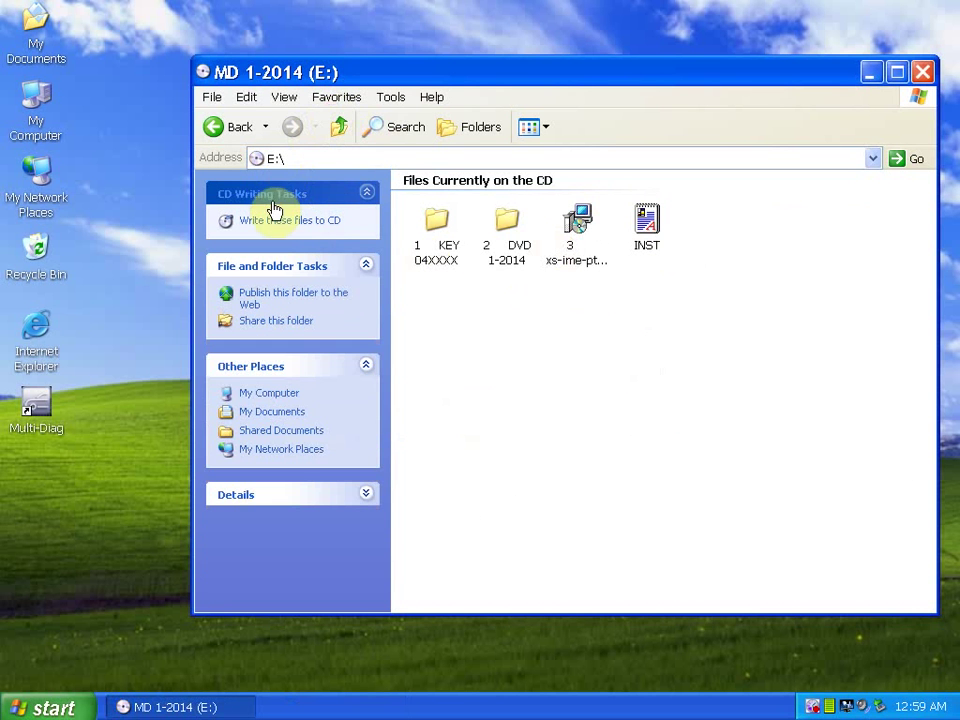
- Launch the XS PassThru installer '3 xs-ime-pt' from the disc, minimize Setup, and close the E: folder
left_click(576, 225)
right_click(574, 228)
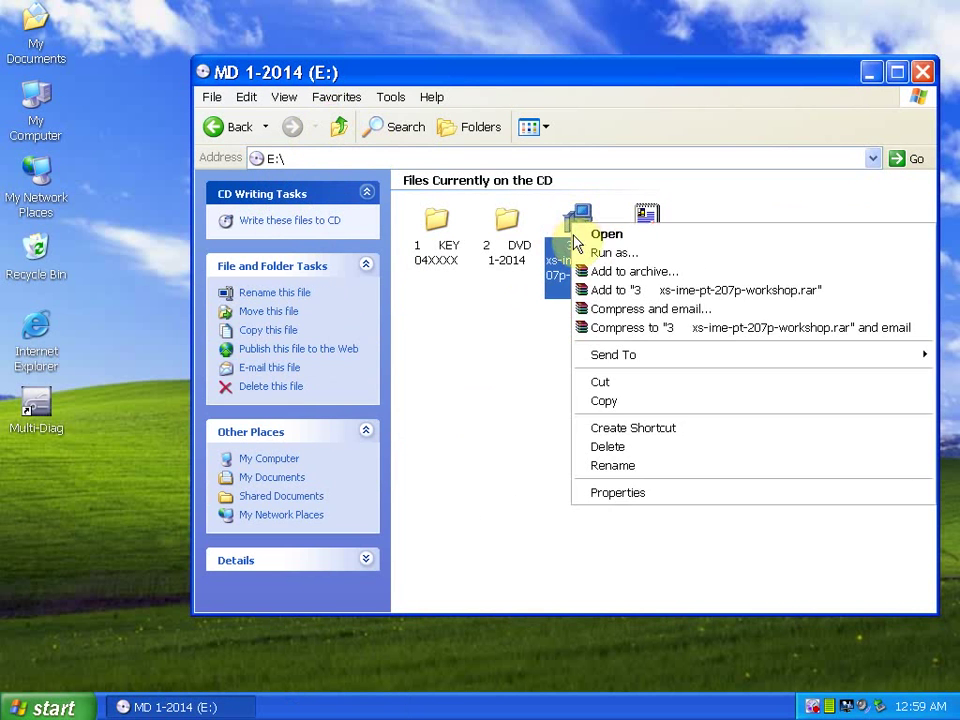
left_click(600, 235)
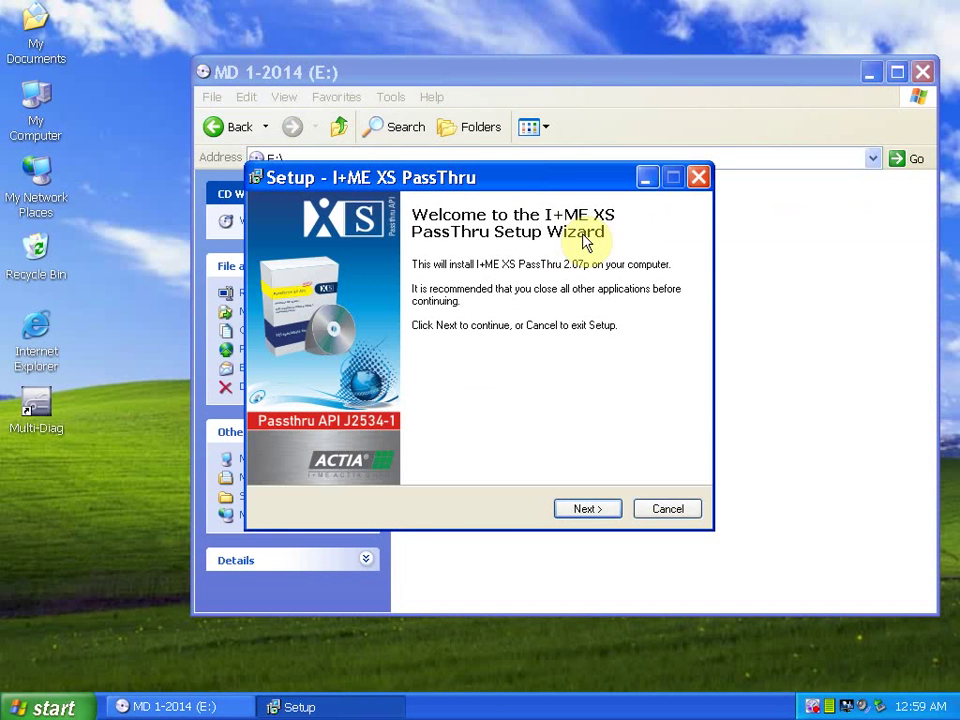
left_click(645, 177)
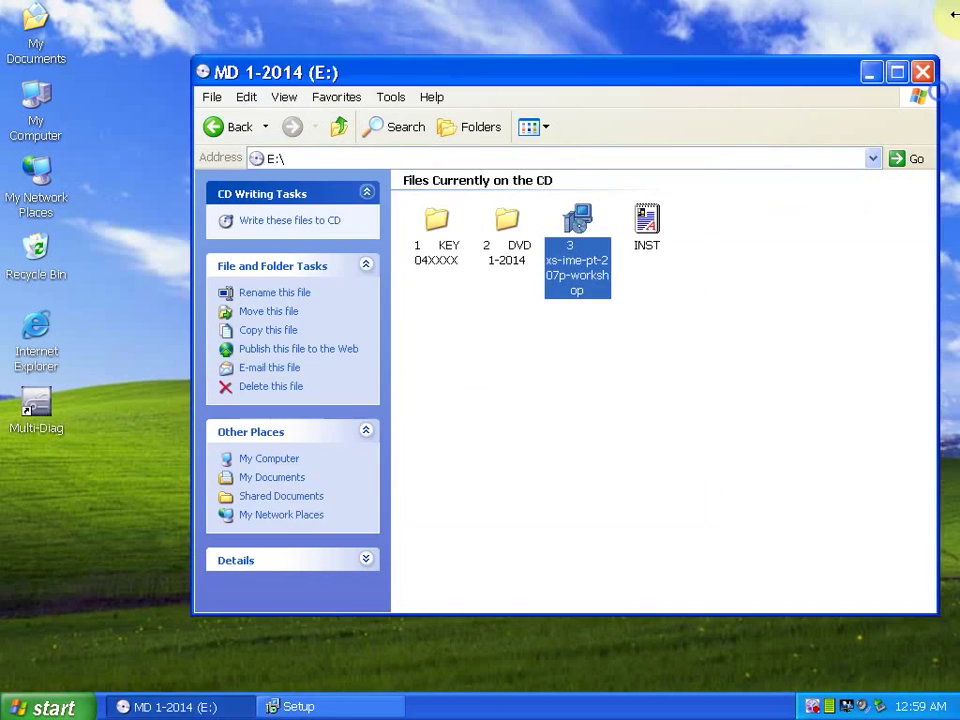
left_click(921, 73)
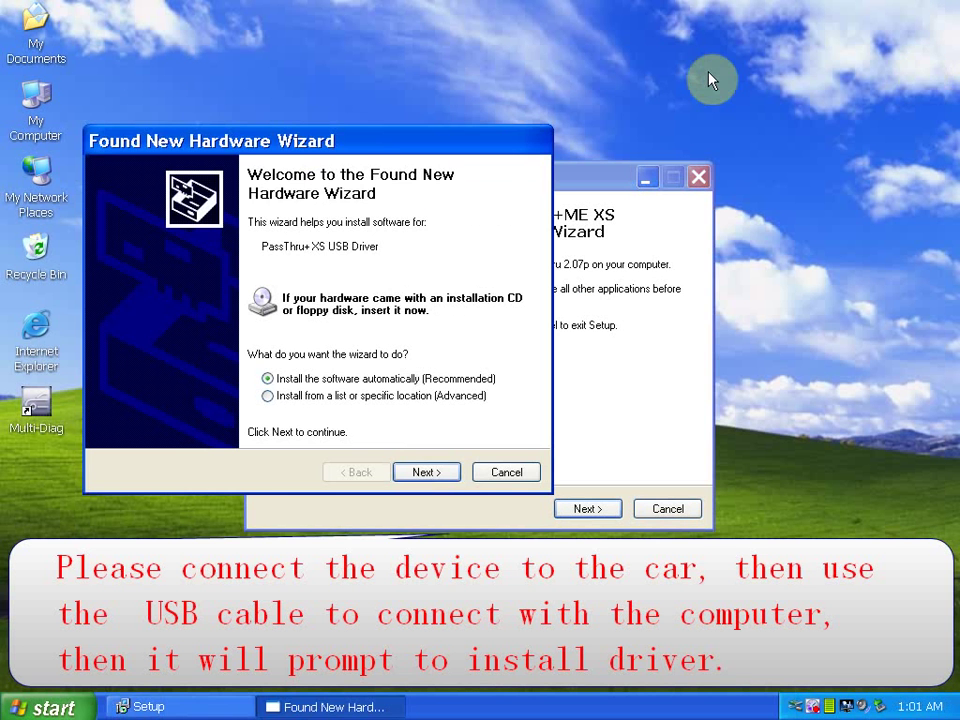
- Let the wizard automatically install the PassThru+ XS USB Driver and finish
left_click(430, 472)
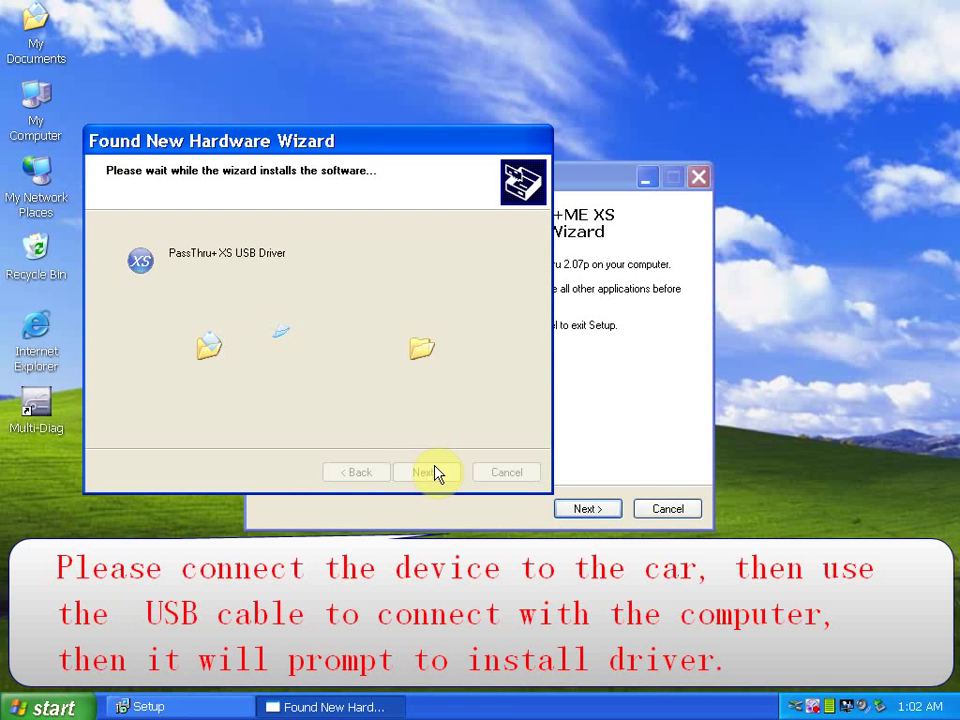
left_click(432, 472)
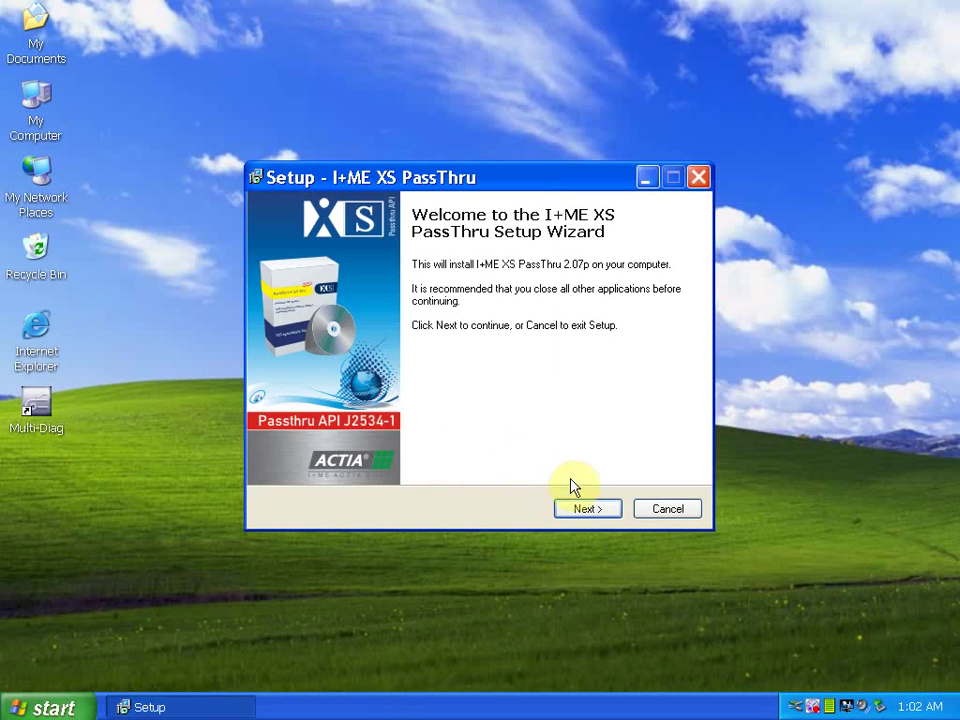
- Accept the licence and install XS PassThru with default destination and Start Menu folders
left_click(587, 510)
left_click(340, 451)
left_click(563, 513)
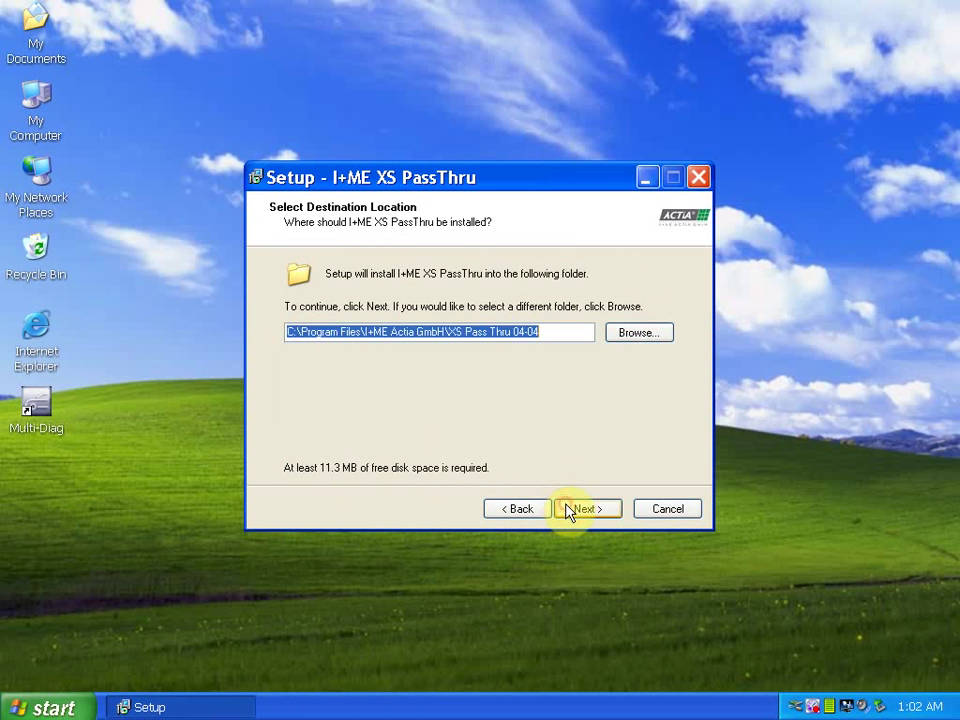
left_click(566, 510)
left_click(567, 510)
left_click(567, 510)
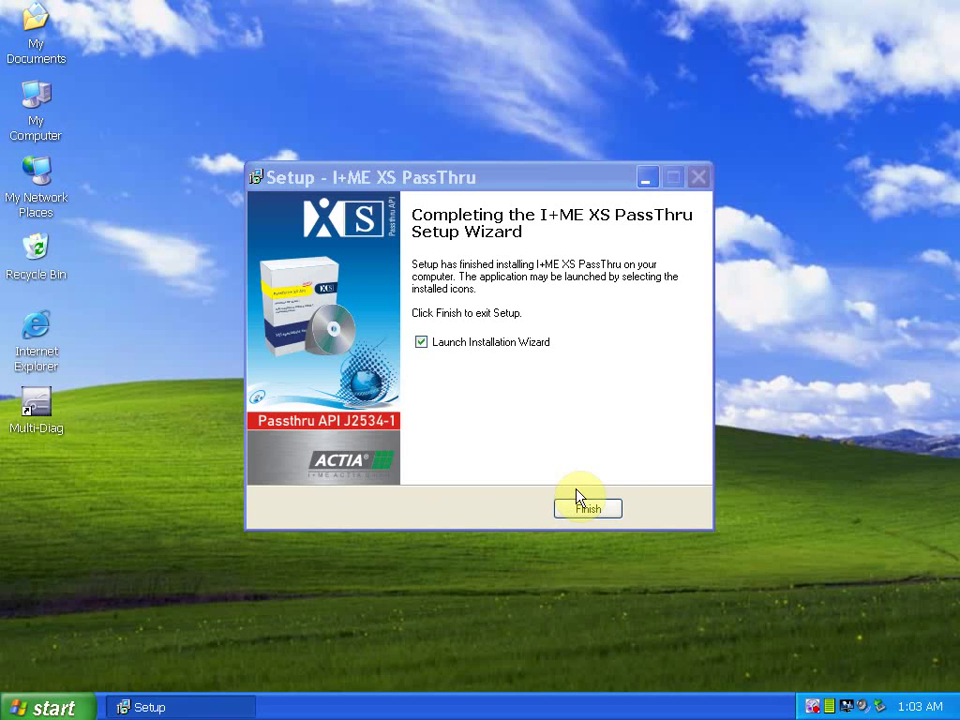
- Run the PassThru+XS Installation Wizard through PC and OBD connection to successful device detection, then finish
left_click(605, 512)
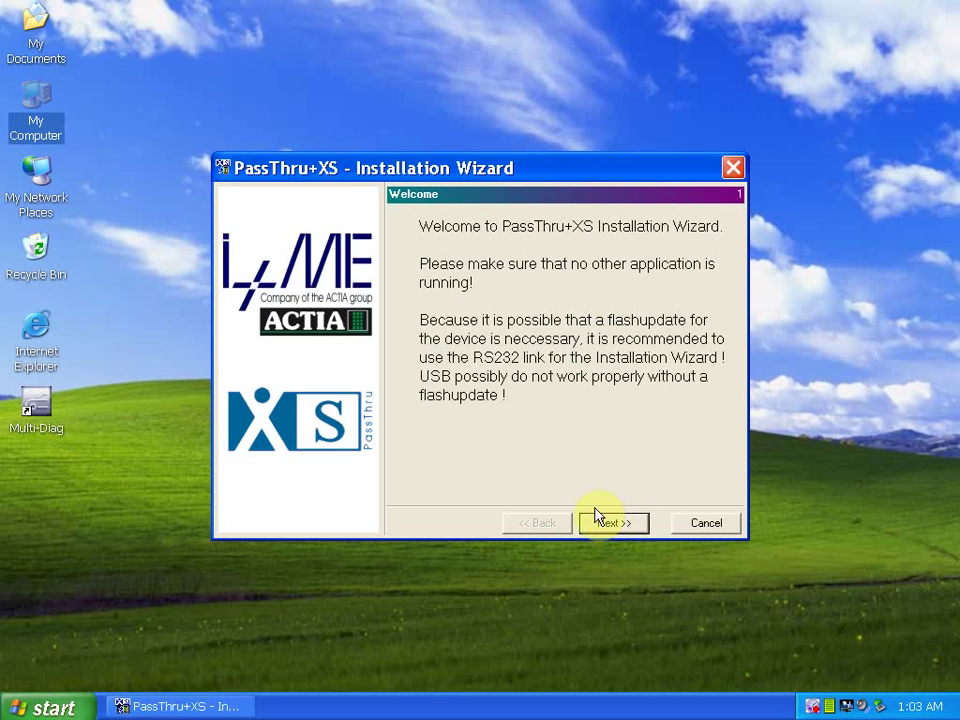
left_click(620, 530)
left_click(620, 528)
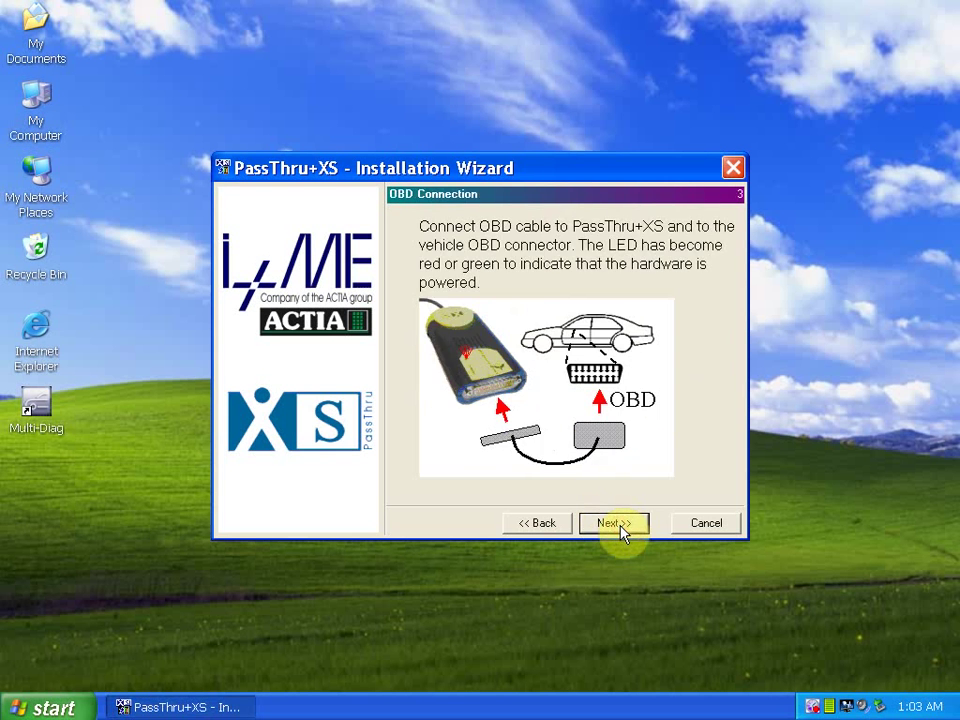
left_click(620, 528)
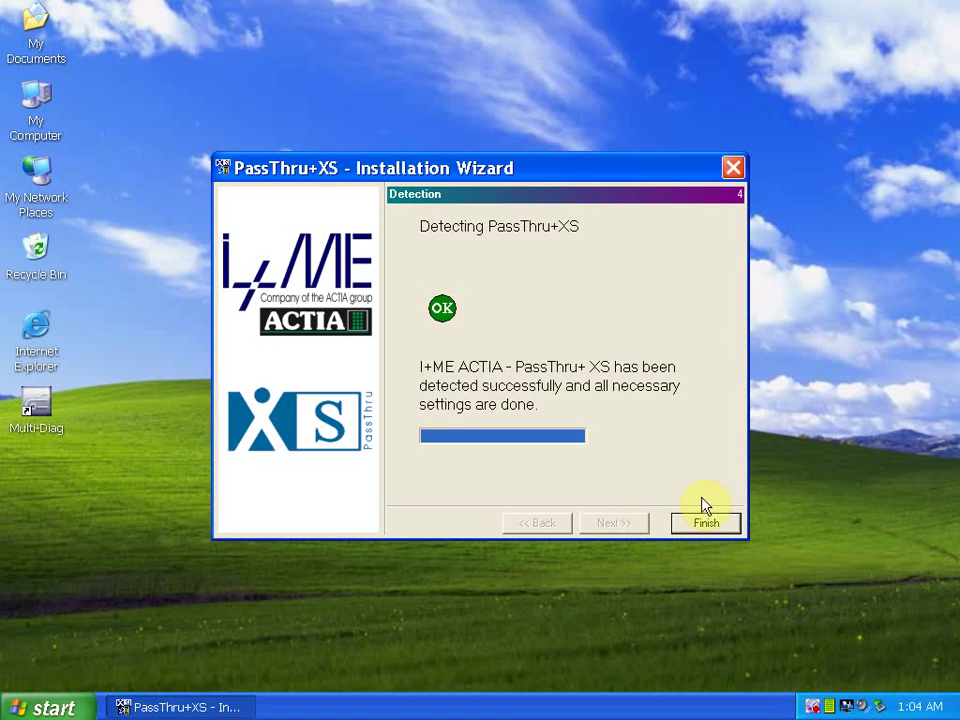
left_click(706, 524)
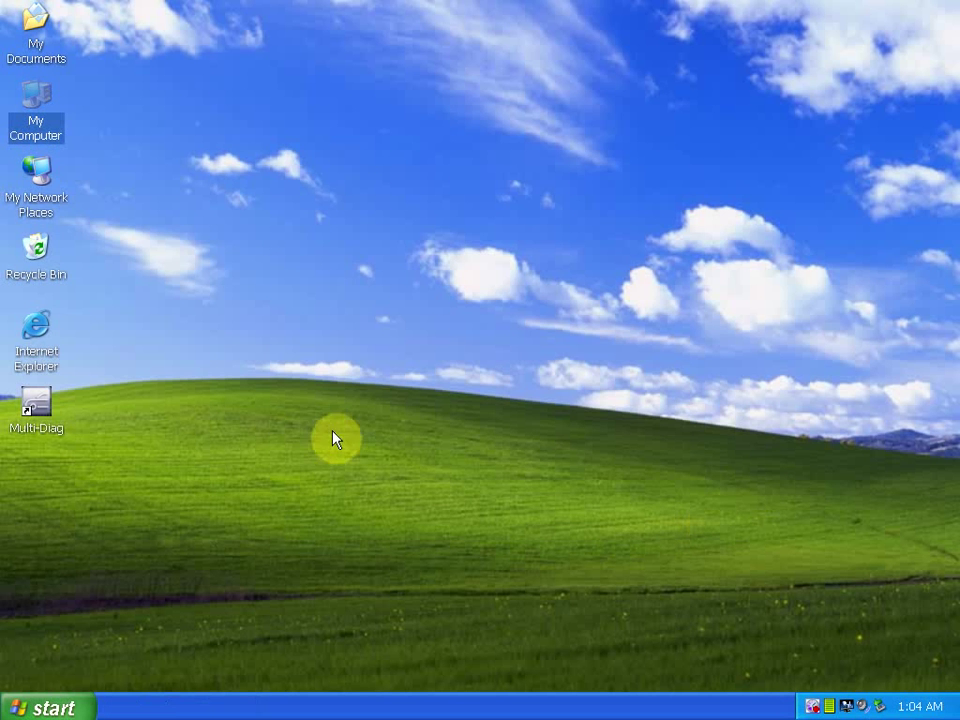
- Open Device Manager from My Computer's System Properties Hardware page, then close System Properties
right_click(54, 136)
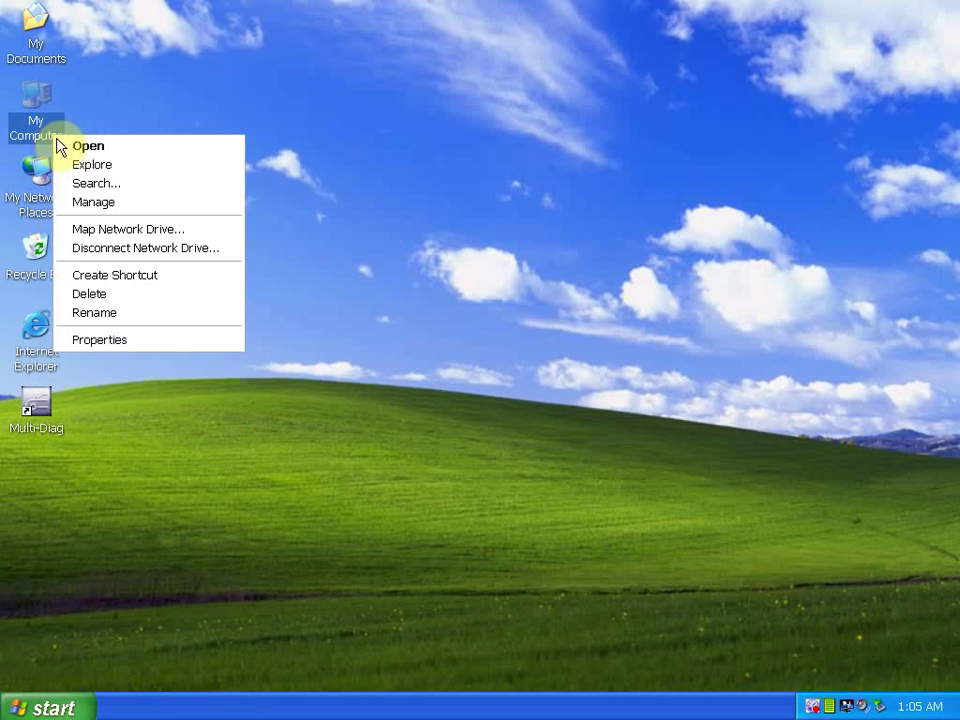
left_click(107, 339)
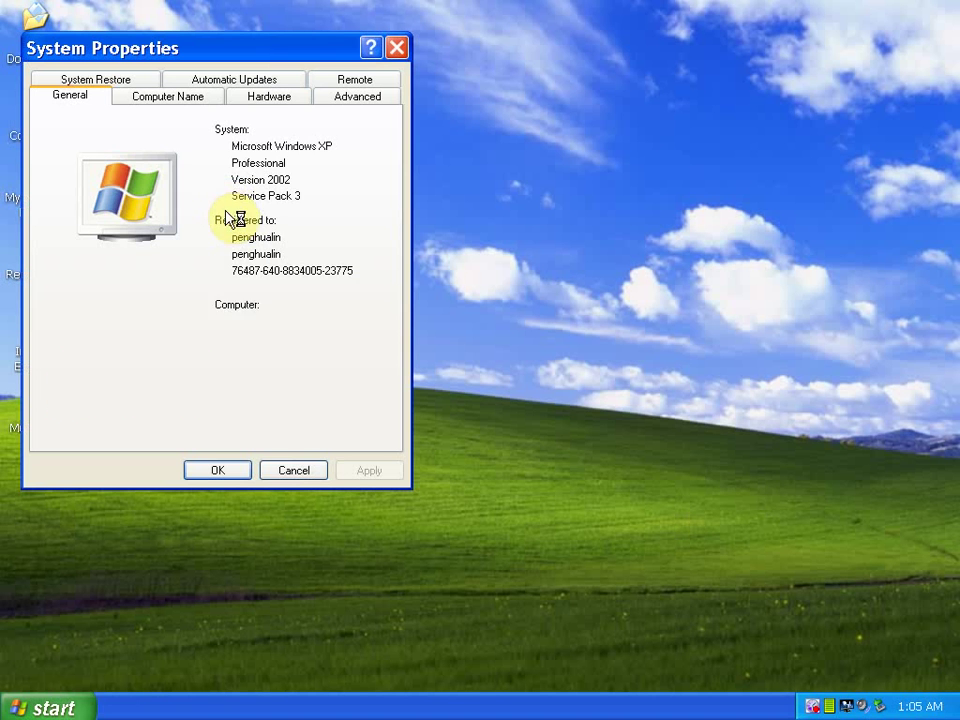
left_click(268, 95)
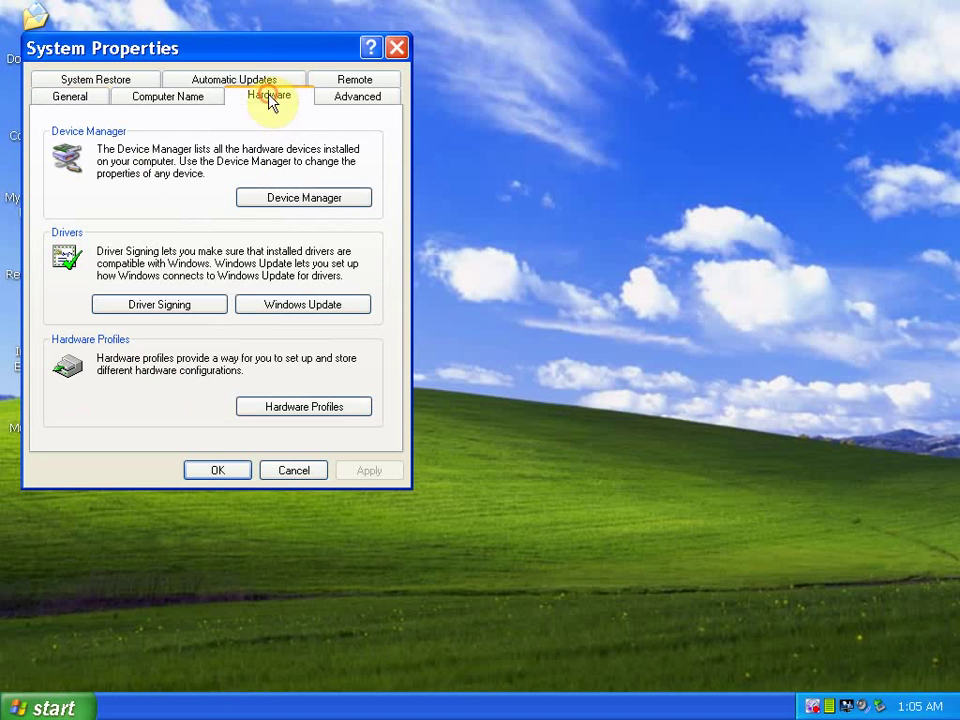
left_click(254, 203)
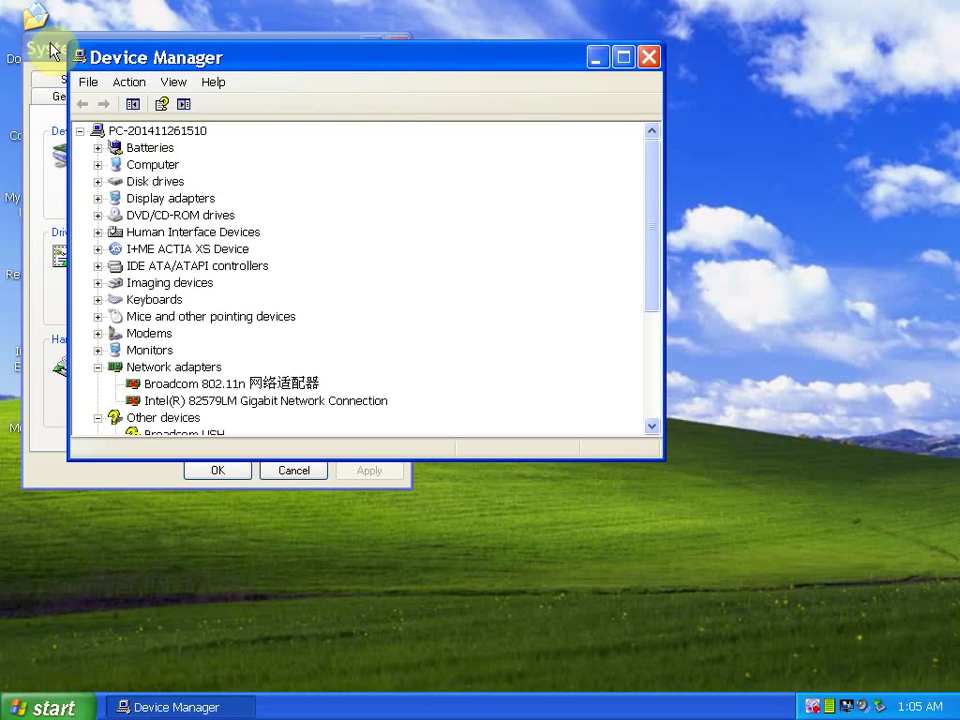
left_click(44, 46)
left_click(396, 47)
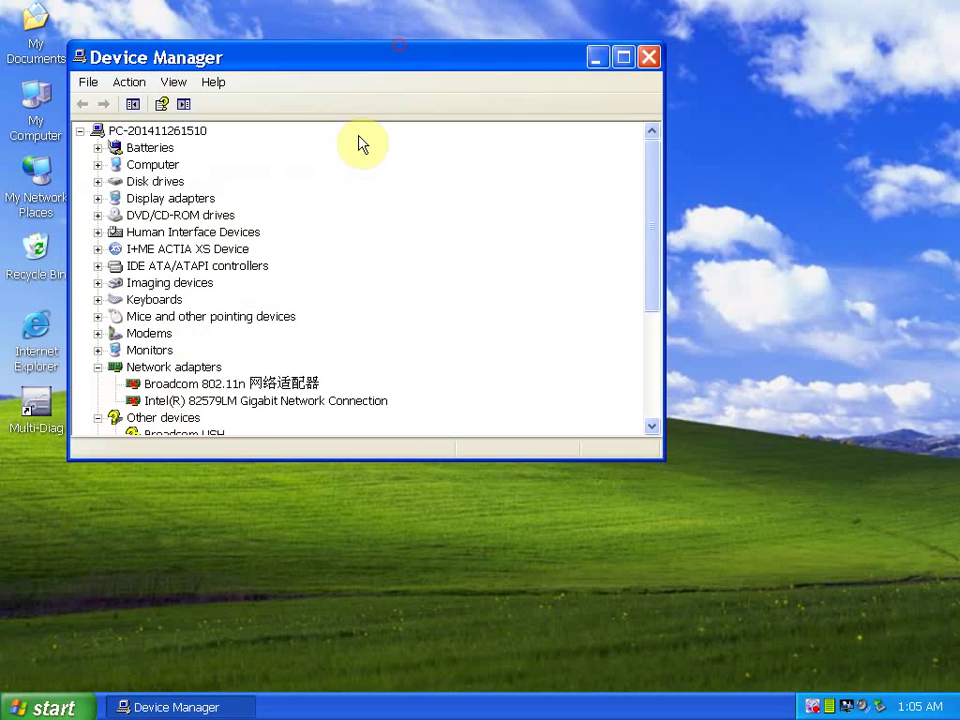
- Expand I+ME ACTIA XS Device to show the PassThru+ XS USB Driver, resize the window, and launch Multi-Diag
left_click(97, 367)
left_click(97, 384)
left_click(97, 249)
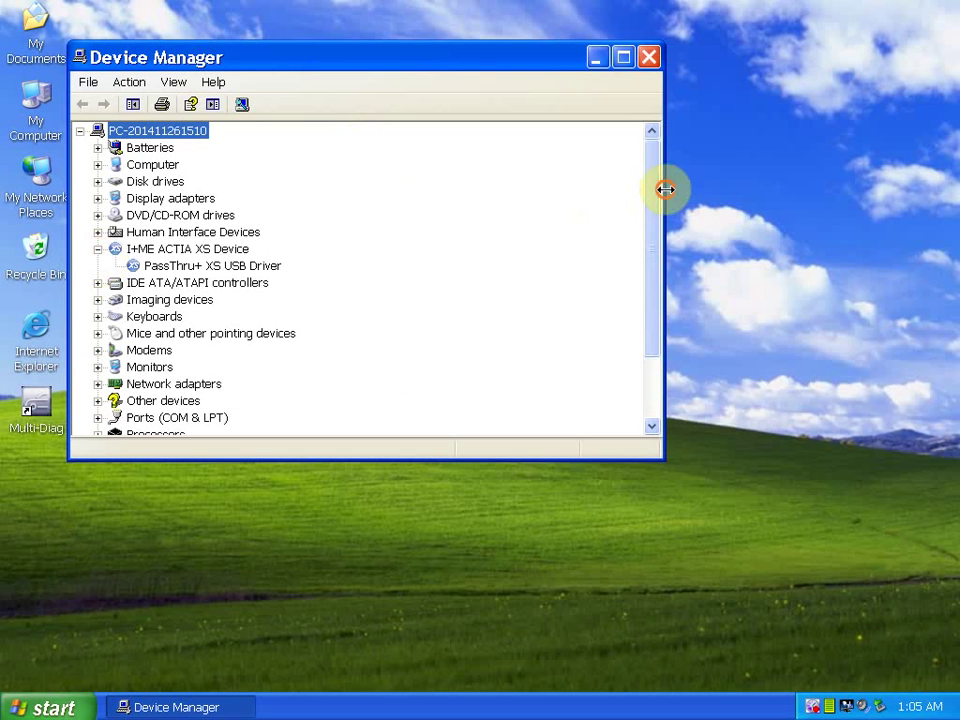
left_click_drag(344, 293, 296, 306)
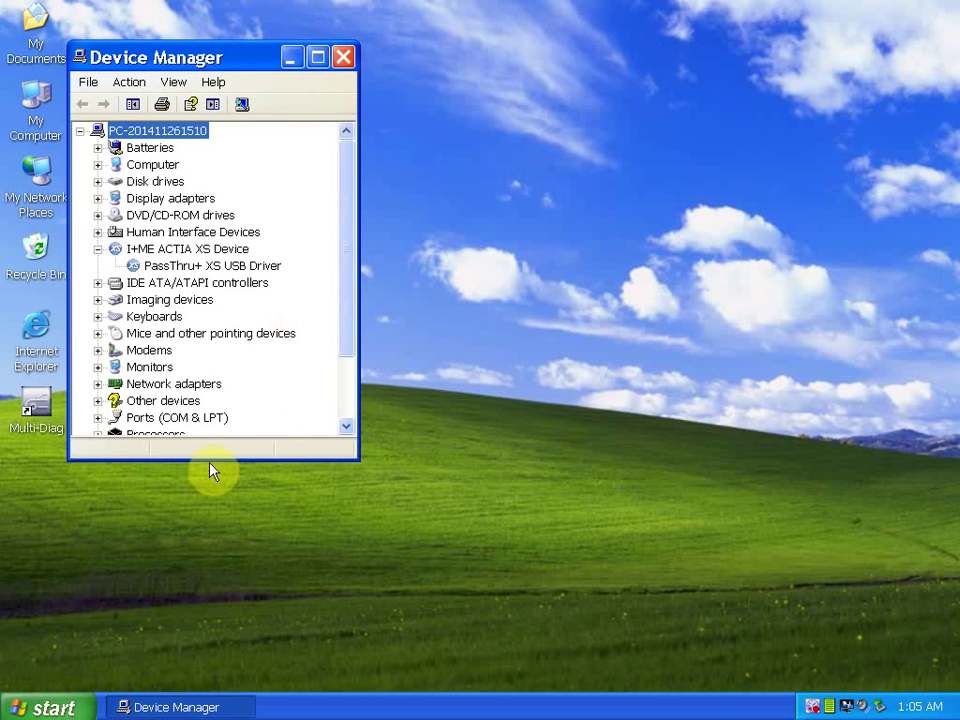
left_click_drag(210, 458, 187, 689)
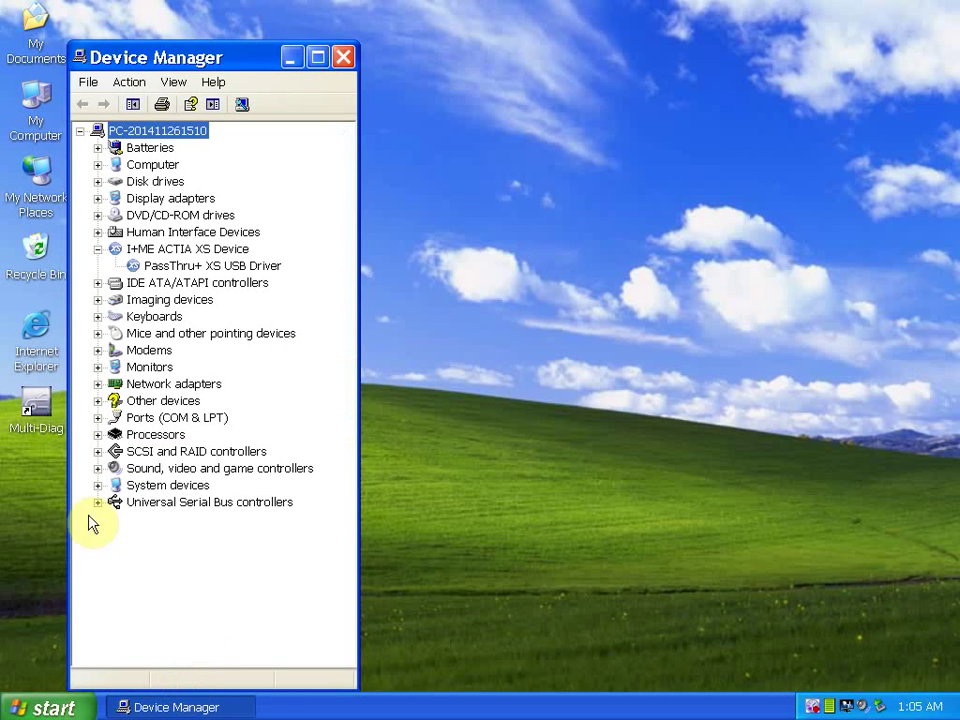
right_click(24, 406)
left_click(46, 416)
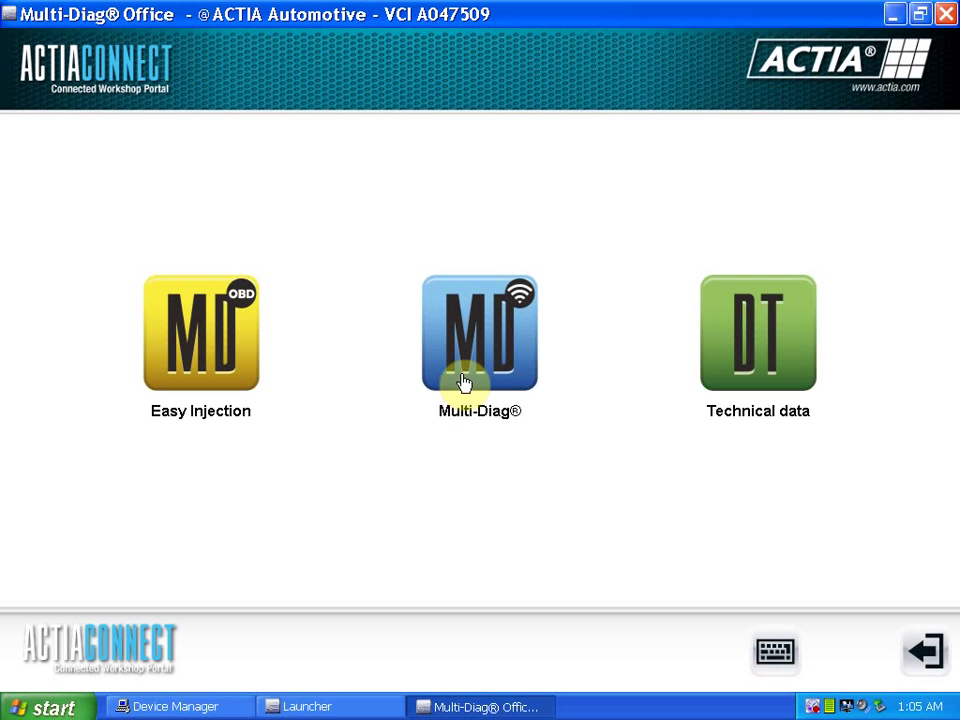
- In the Multi-Diag portal, choose Volkswagen, PASSAT VII, Engine, and start All systems - VAG diagnostics
left_click(463, 382)
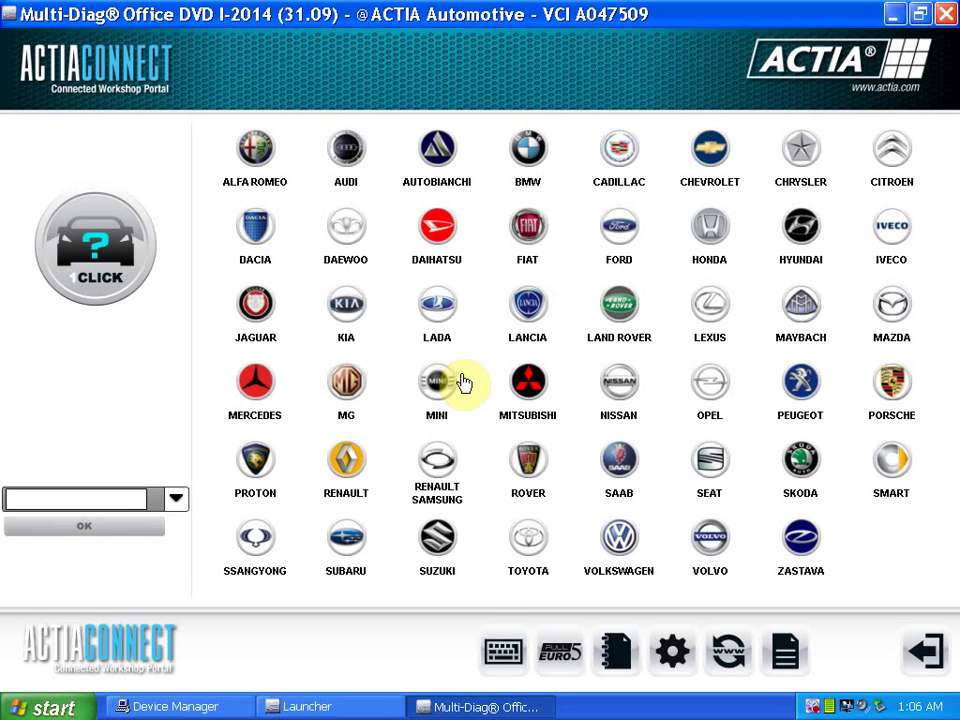
left_click(618, 546)
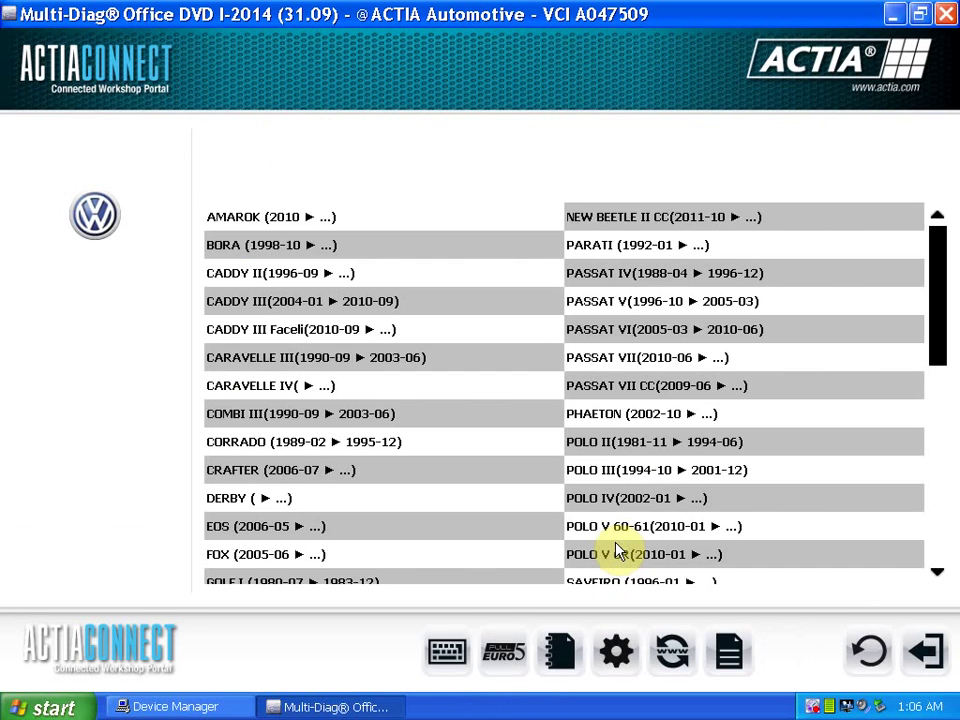
left_click(672, 367)
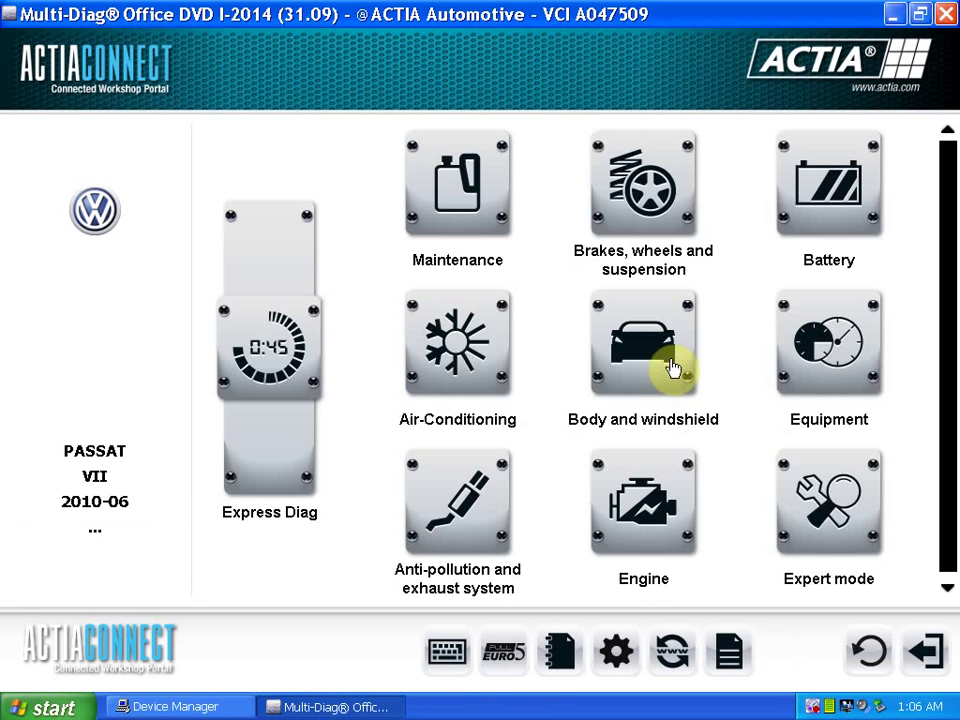
left_click(625, 484)
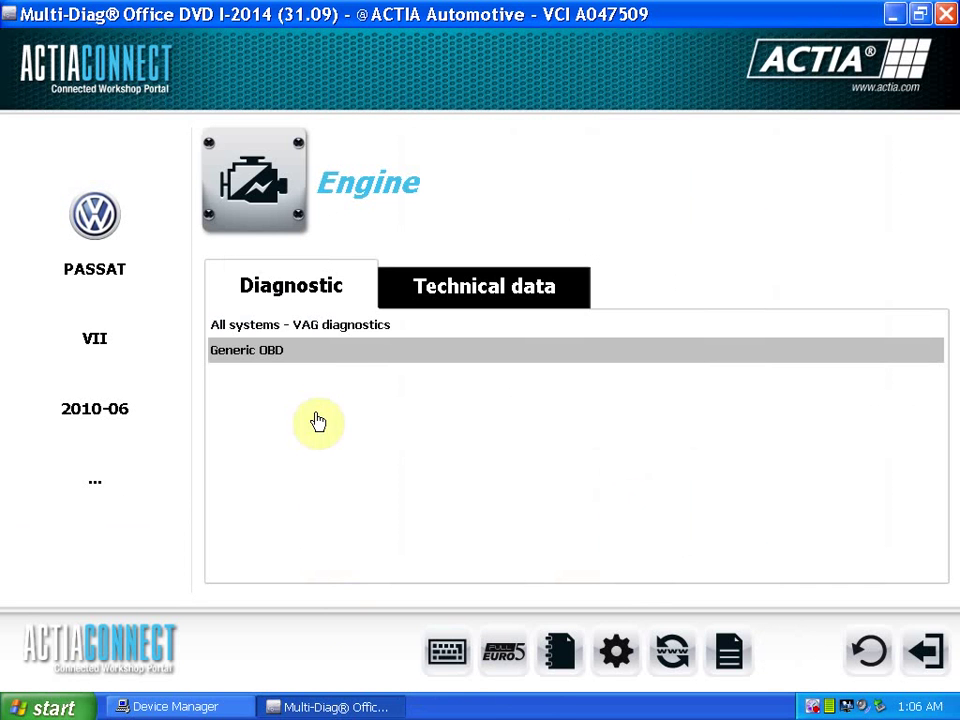
left_click(323, 336)
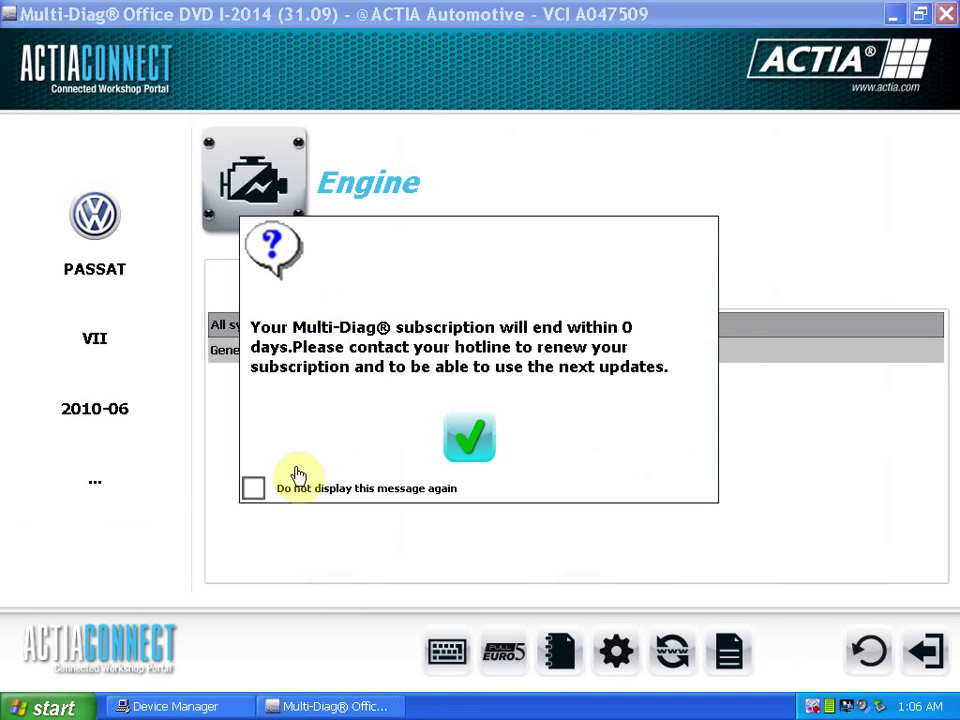
- Dismiss the subscription warning with 'Do not display' ticked
left_click(254, 490)
left_click(467, 455)
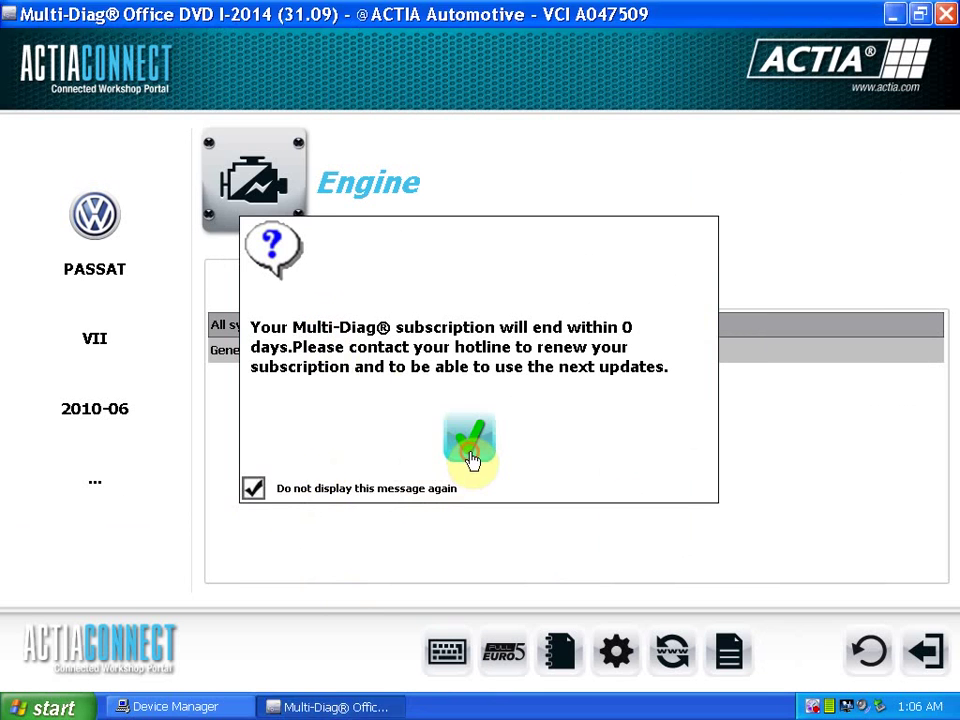
left_click(200, 707)
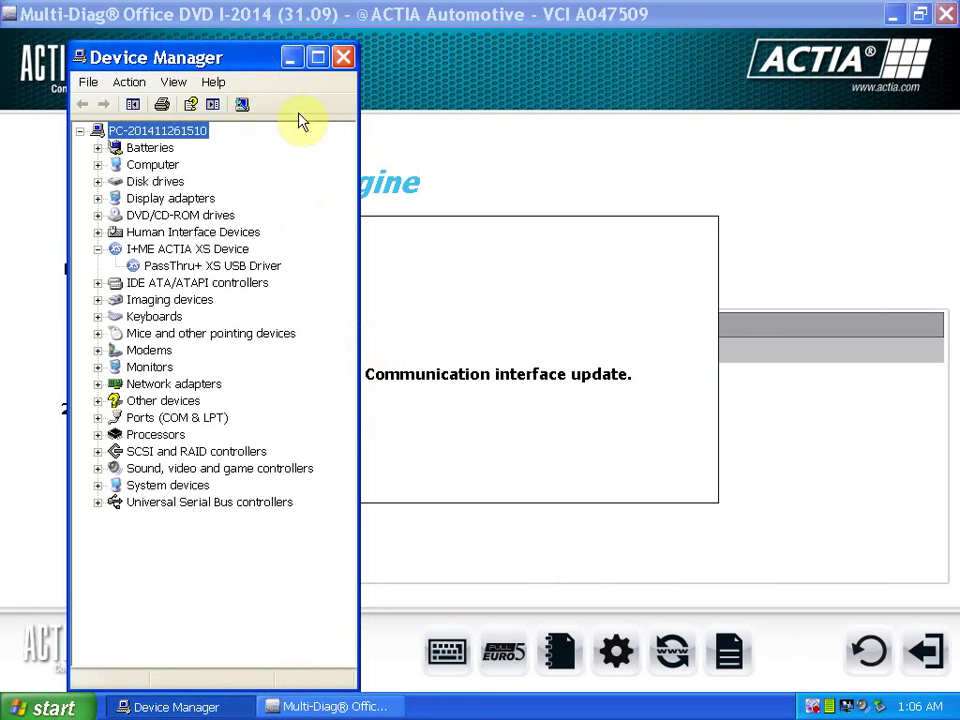
- Acknowledge the first-generation interface warning and set the driver wizard to search a specific location, excluding removable media
left_click(421, 263)
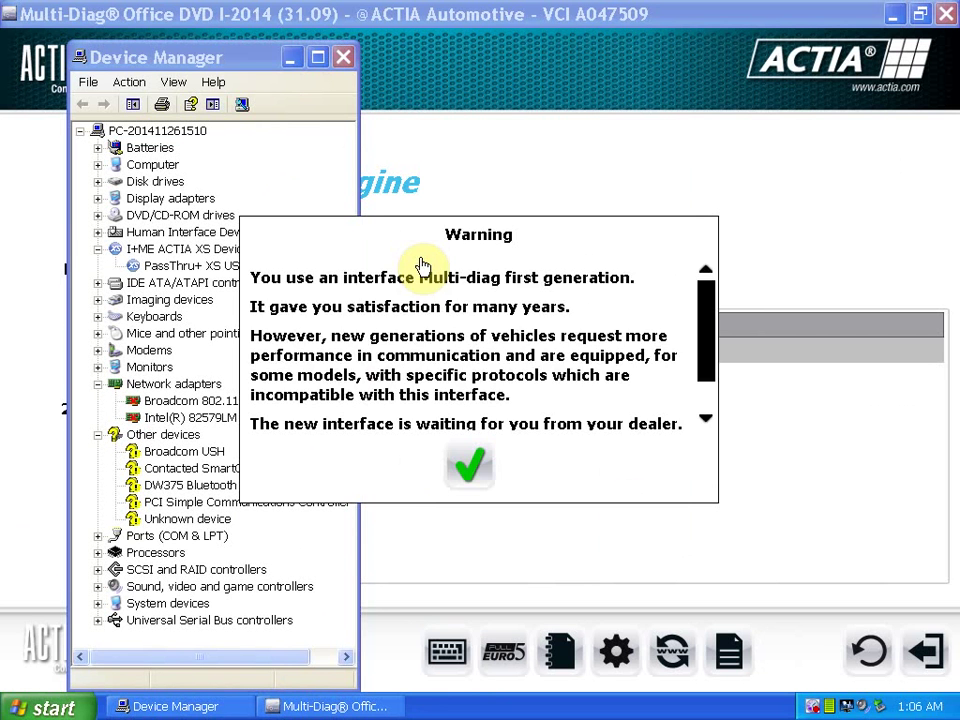
left_click(469, 468)
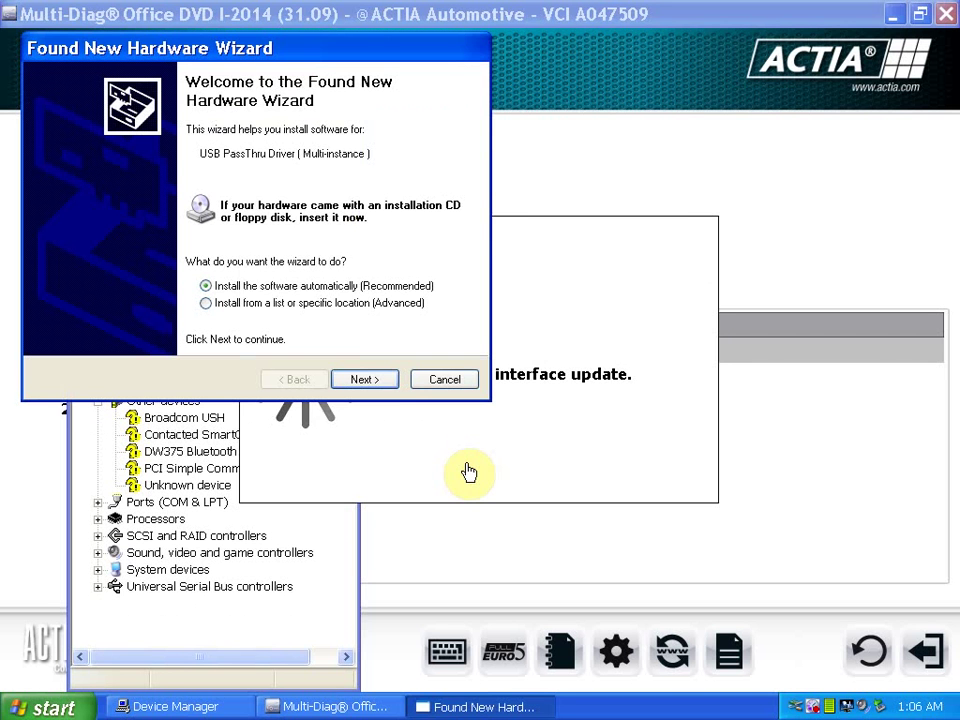
left_click(242, 303)
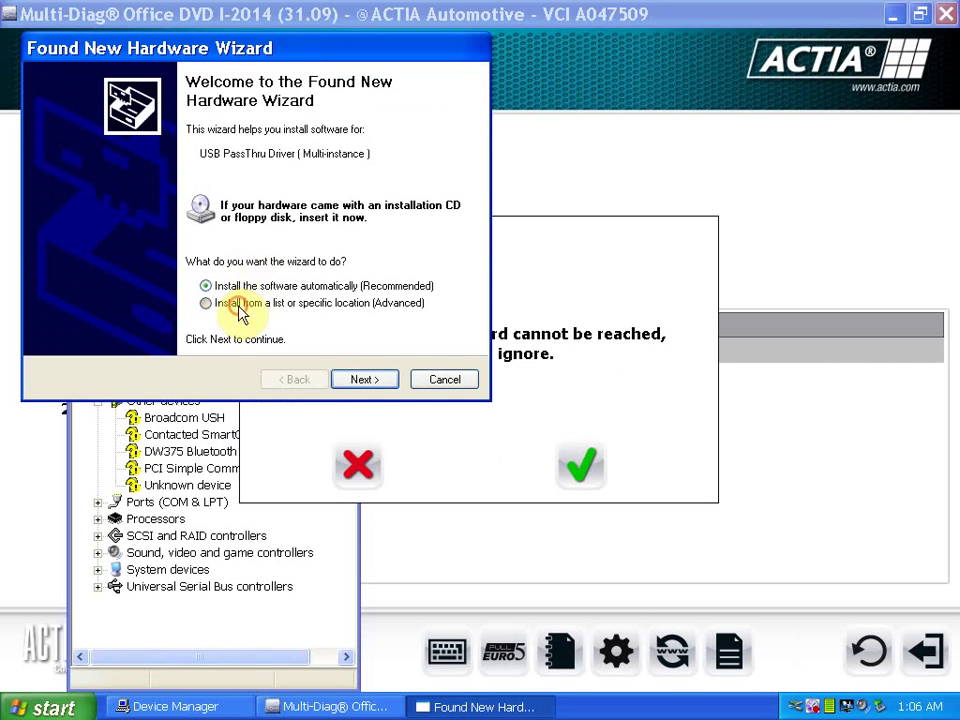
left_click(364, 379)
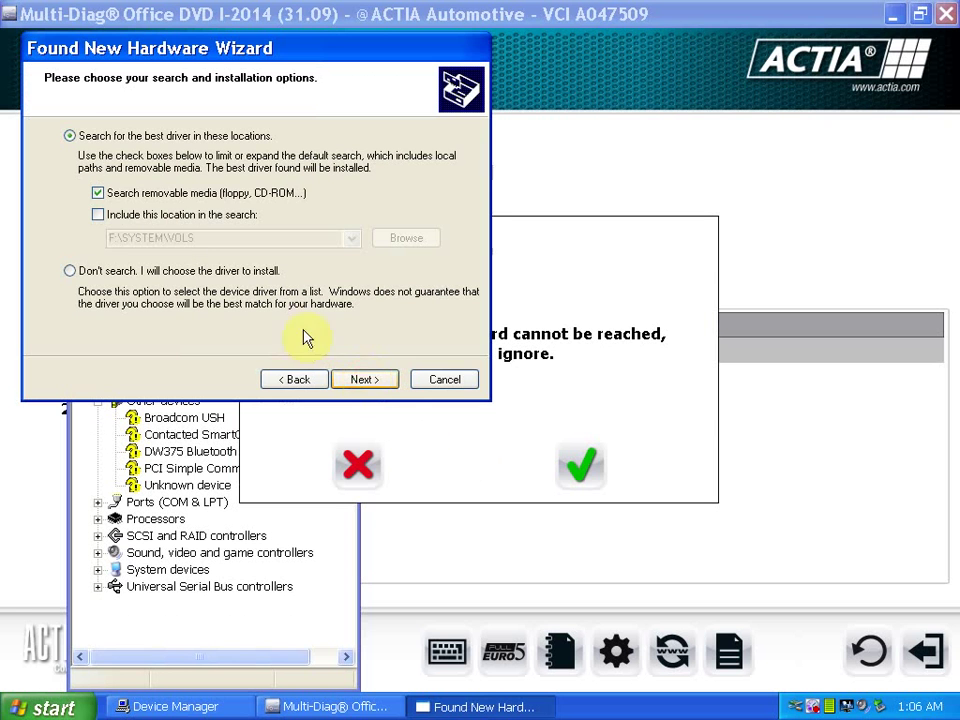
left_click(110, 218)
left_click(98, 193)
- Browse to C:\ACTIA\Drivers VCI\PT1G and install the USB PassThru Driver from there
left_click(396, 238)
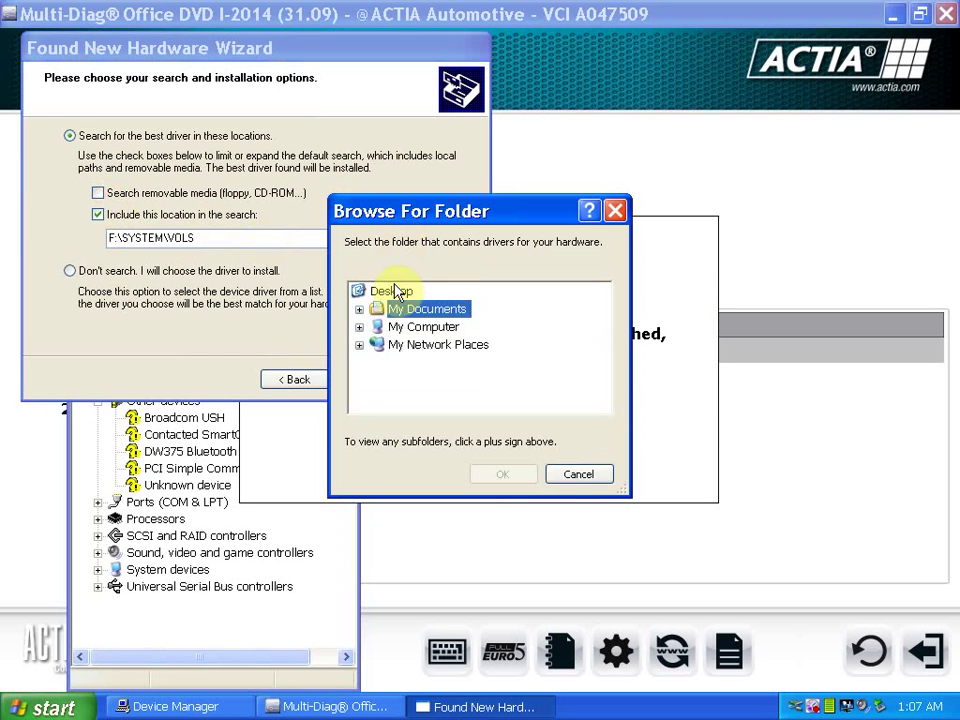
left_click(410, 328)
double_click(415, 330)
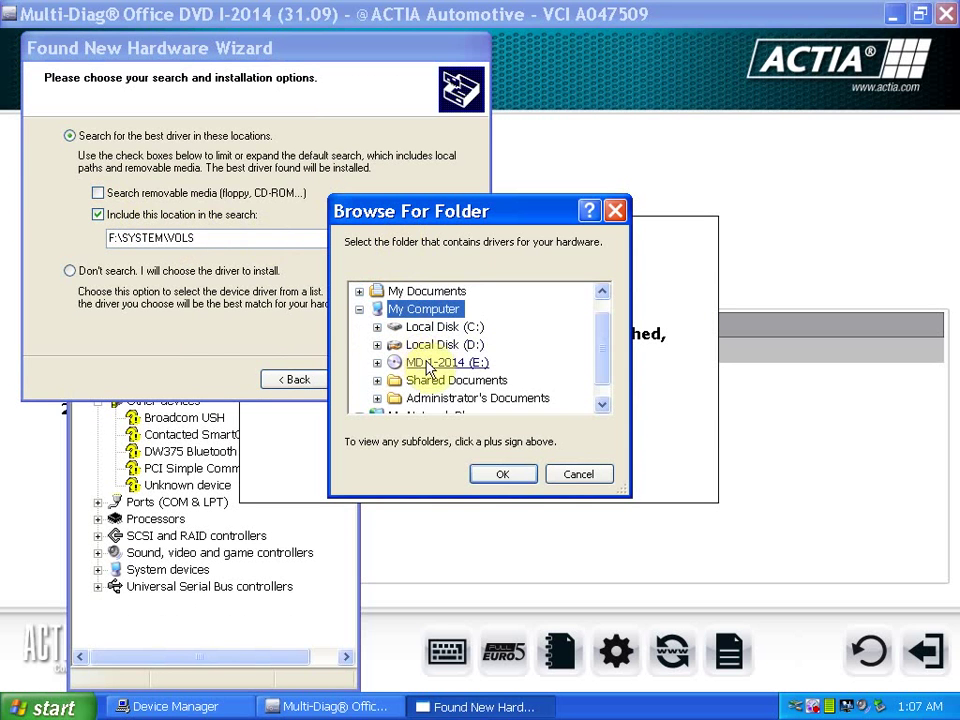
double_click(425, 328)
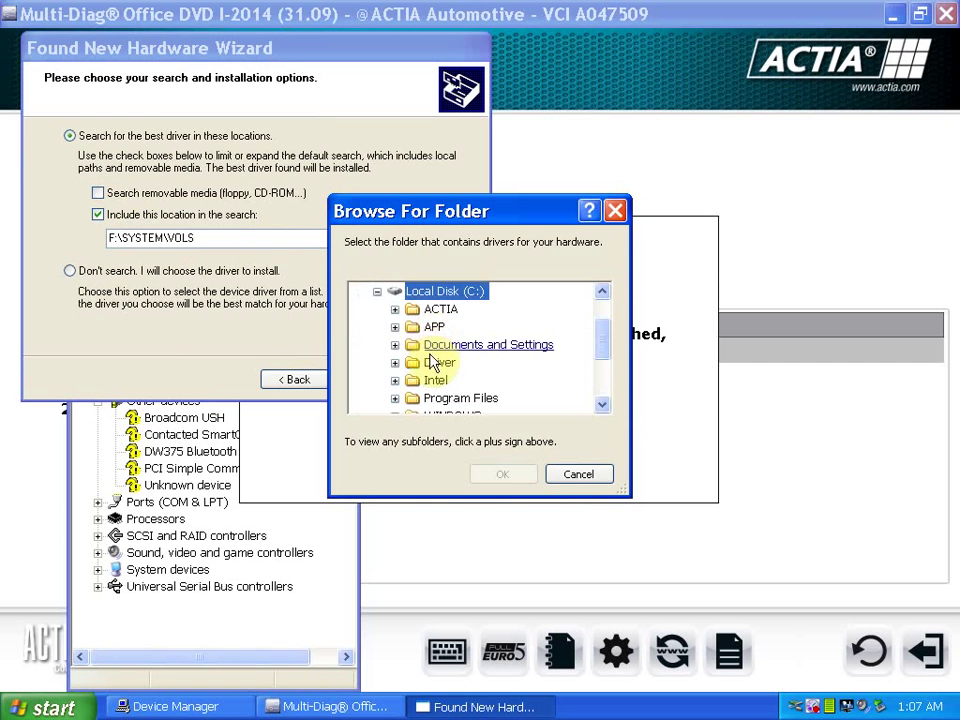
double_click(438, 309)
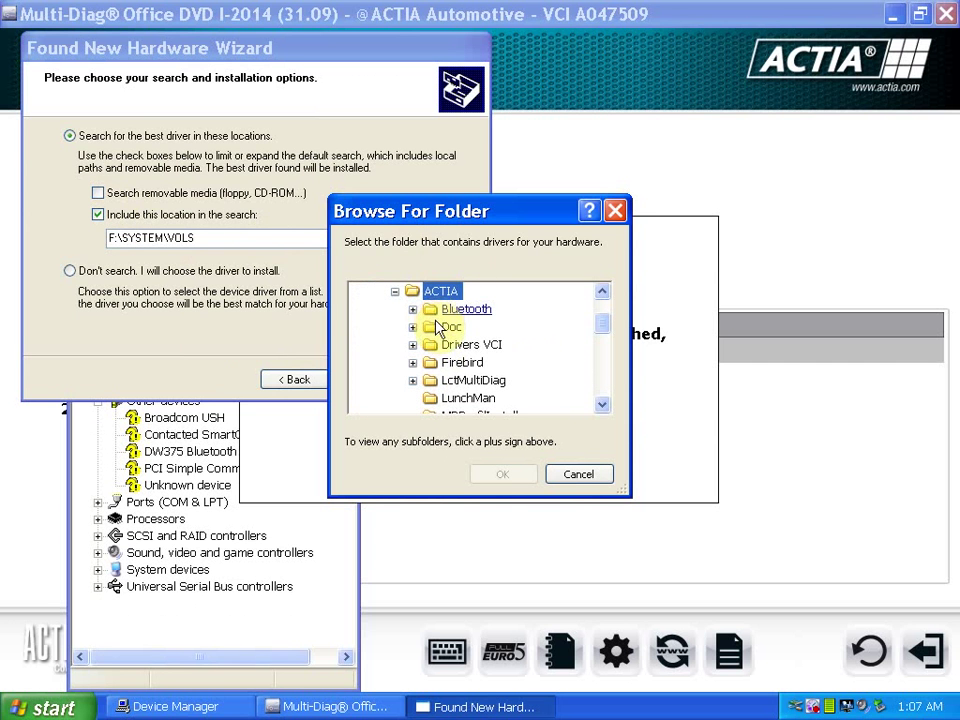
double_click(467, 347)
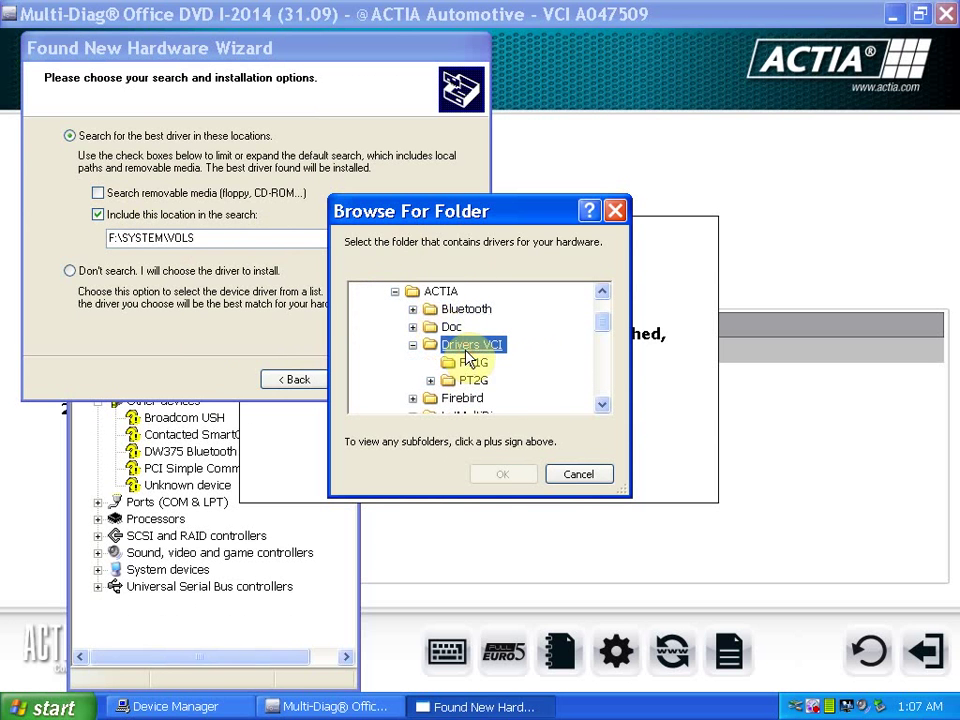
left_click(464, 363)
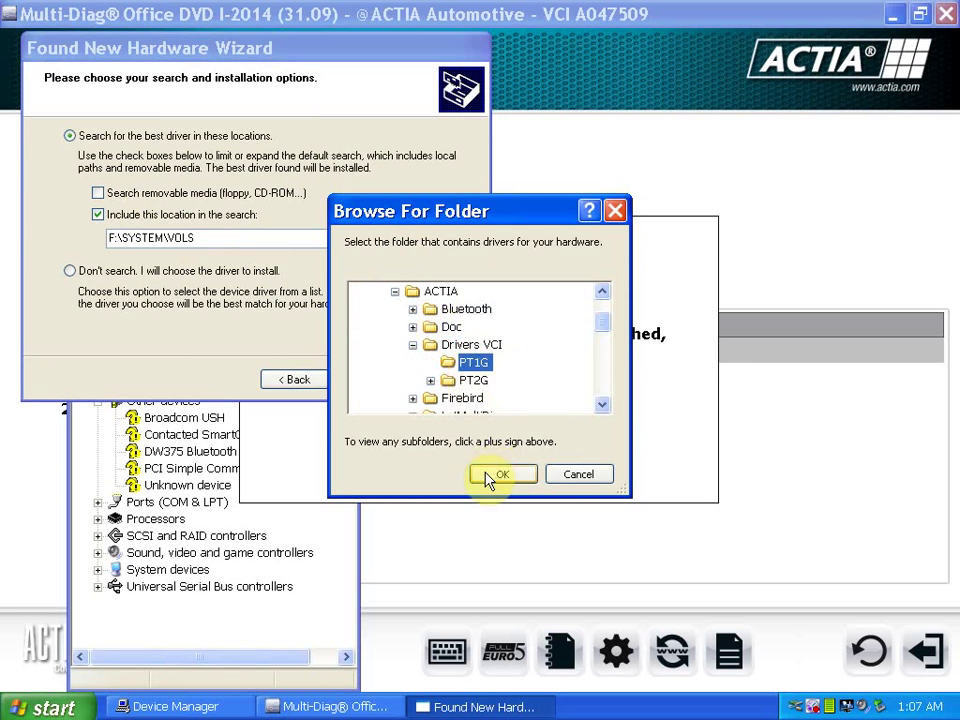
left_click(492, 474)
left_click(360, 380)
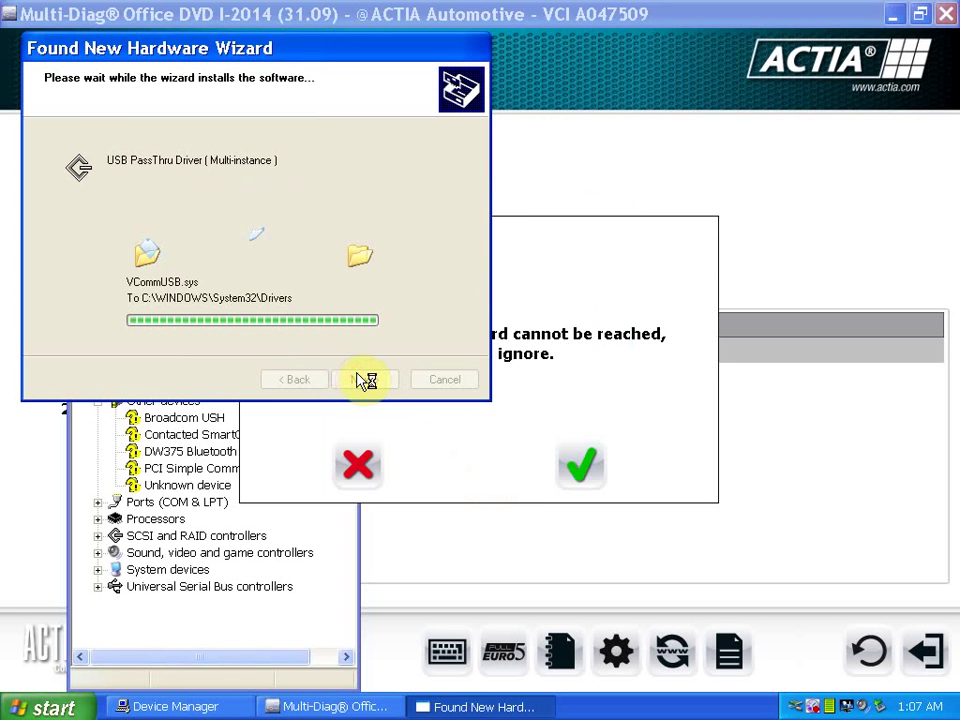
left_click(362, 380)
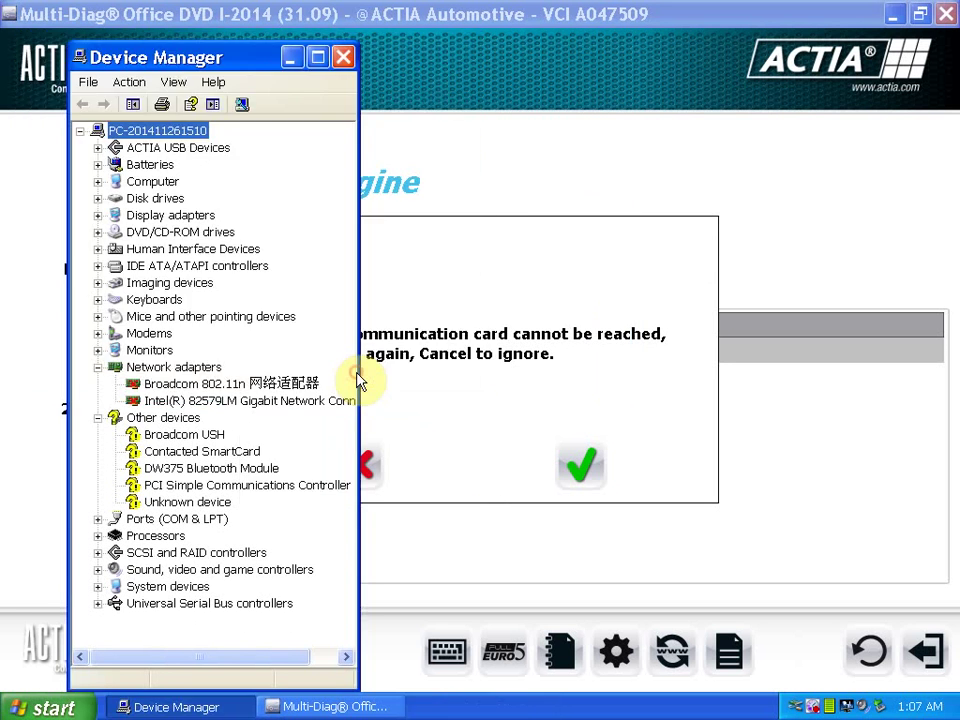
- Expand ACTIA USB Devices to show the USB PassThru Driver, and retry the interface connection
left_click(97, 419)
left_click(97, 367)
left_click(96, 147)
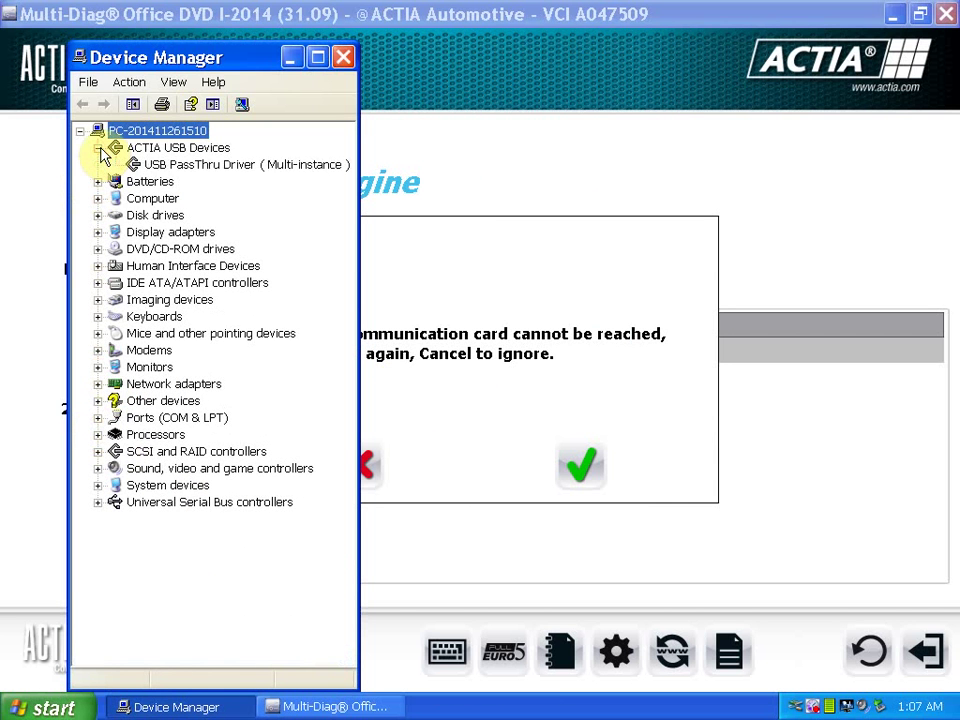
left_click(172, 165)
left_click(588, 466)
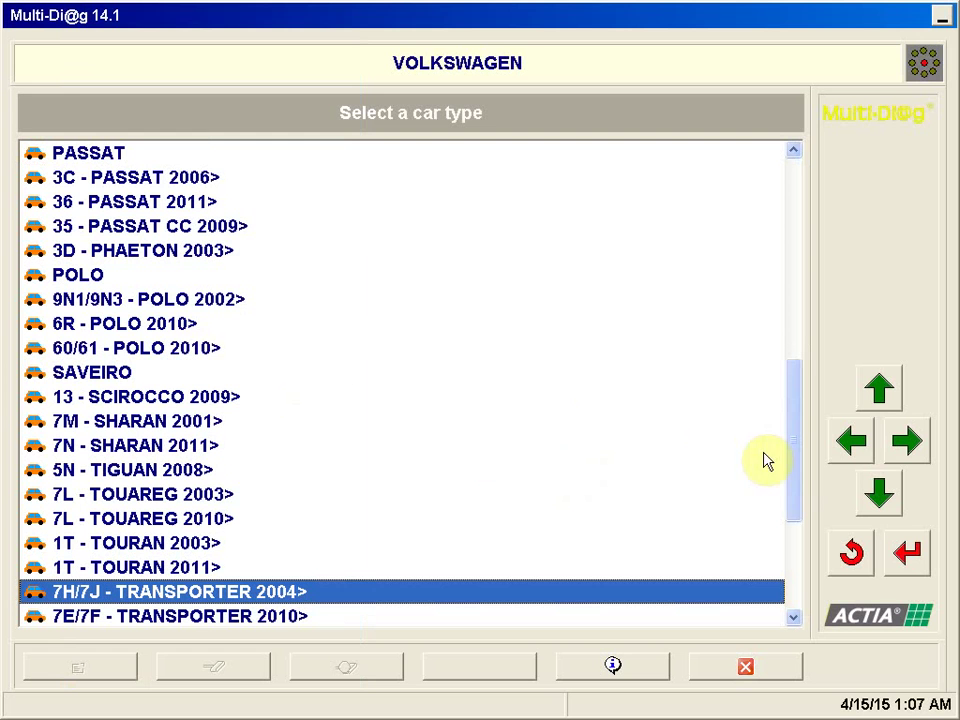
- Expand I+ME ACTIA XS Device to show the PassThru+ XS USB Driver, then return to Multi-Diag Office
left_click(942, 15)
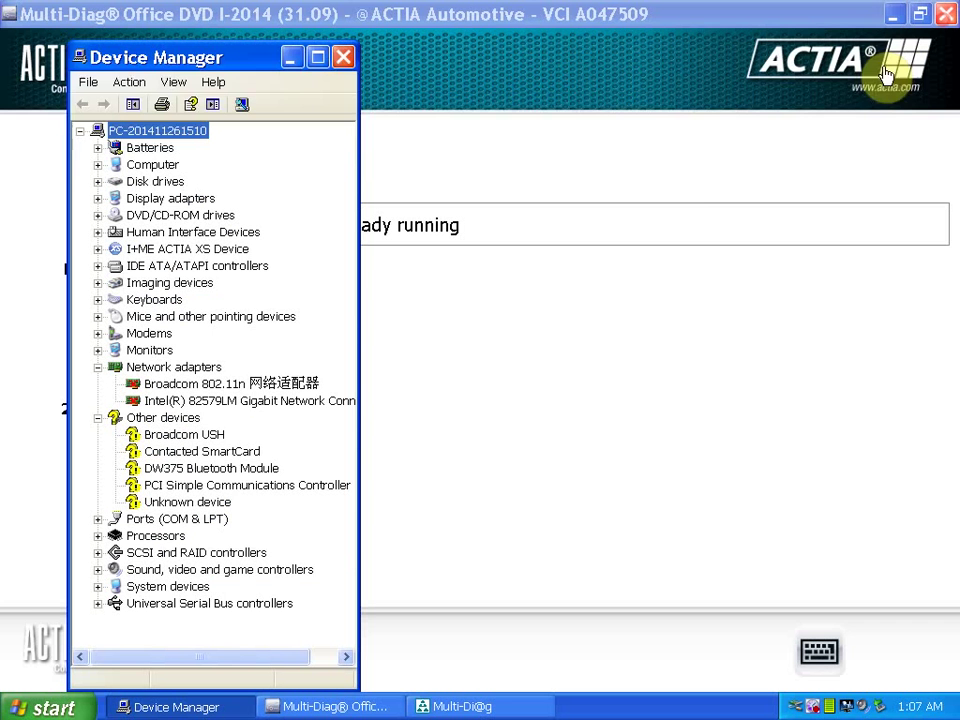
left_click(97, 249)
left_click(150, 266)
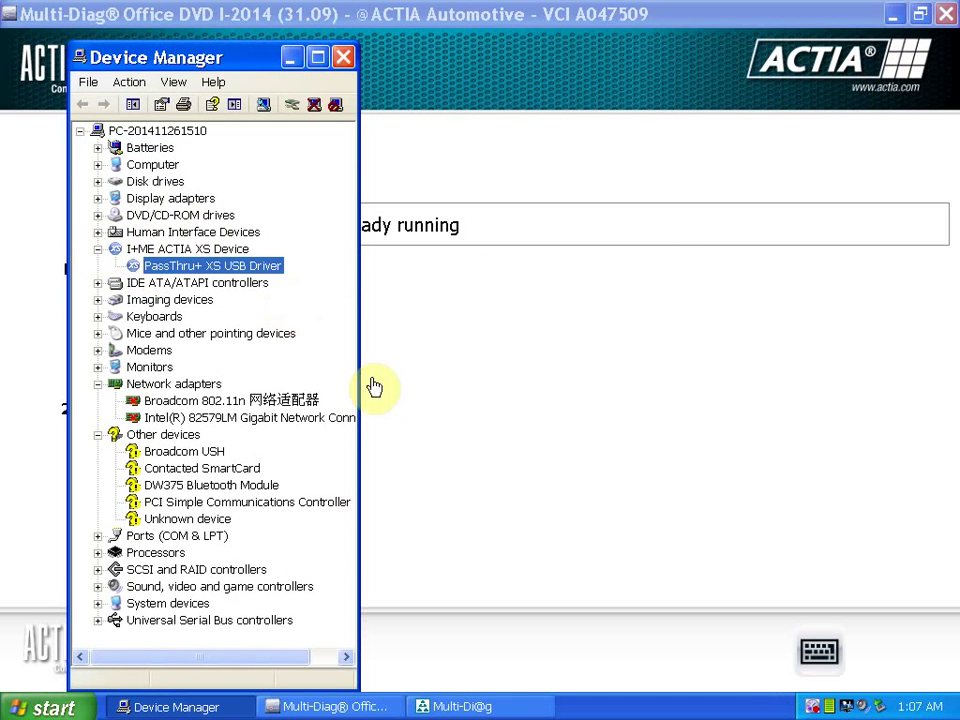
left_click(458, 707)
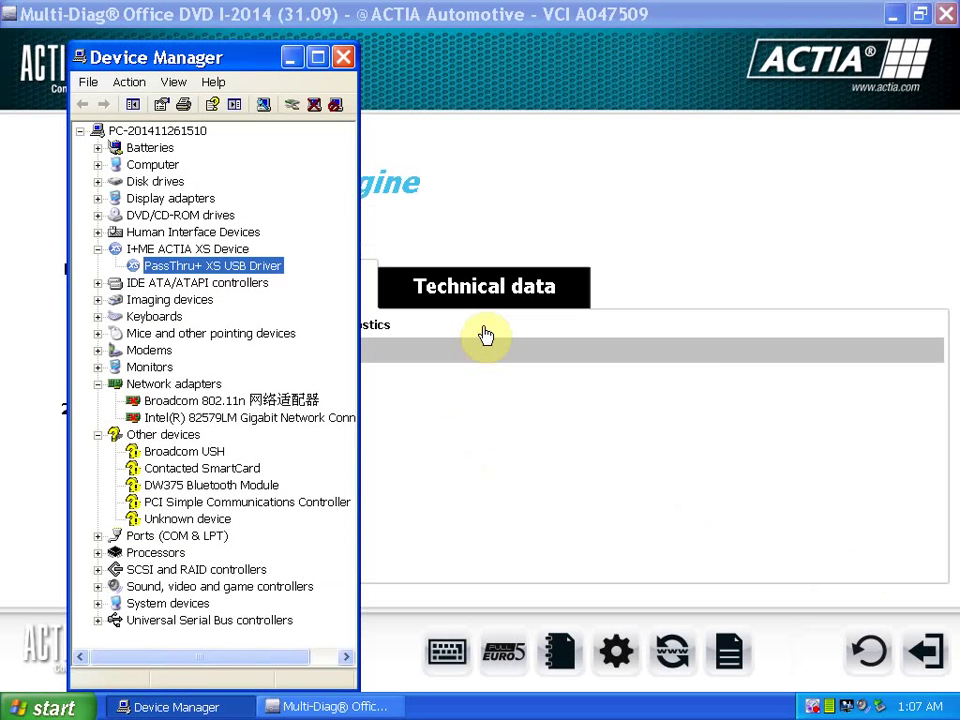
left_click(485, 335)
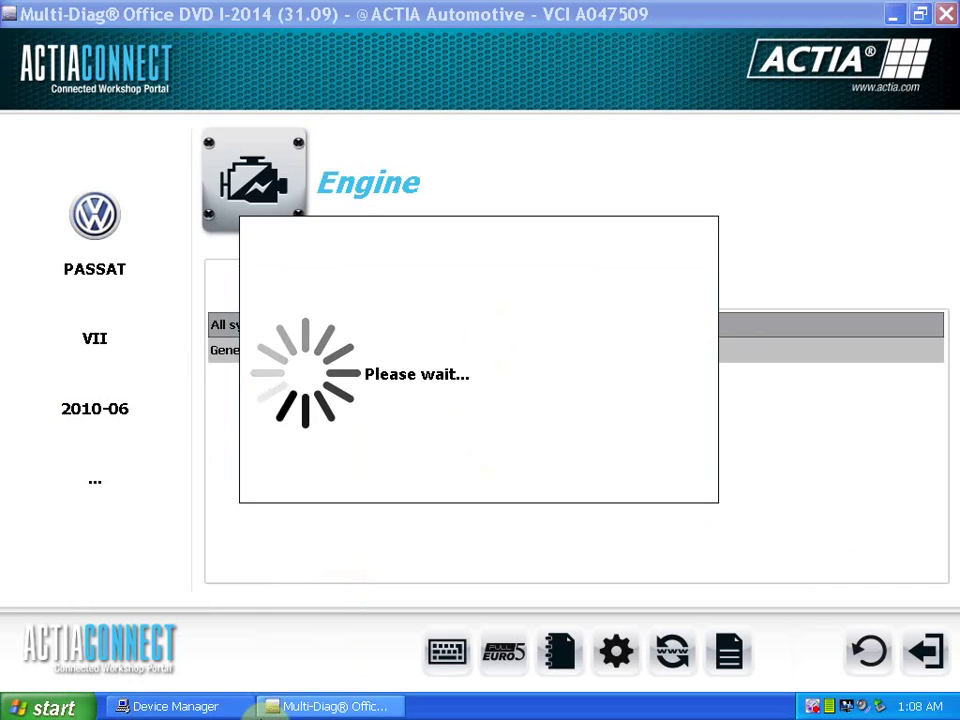
- Select All systems - VAG diagnostics and connect to 01 - Engine electronics, identified as 03H997033M
left_click(238, 710)
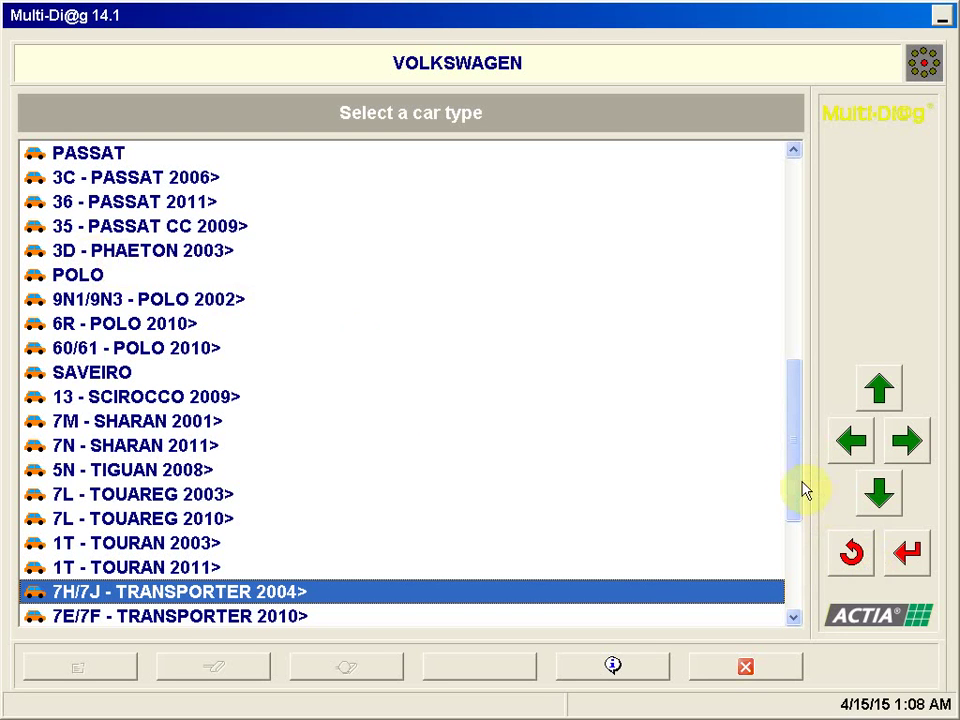
left_click_drag(789, 467, 777, 612)
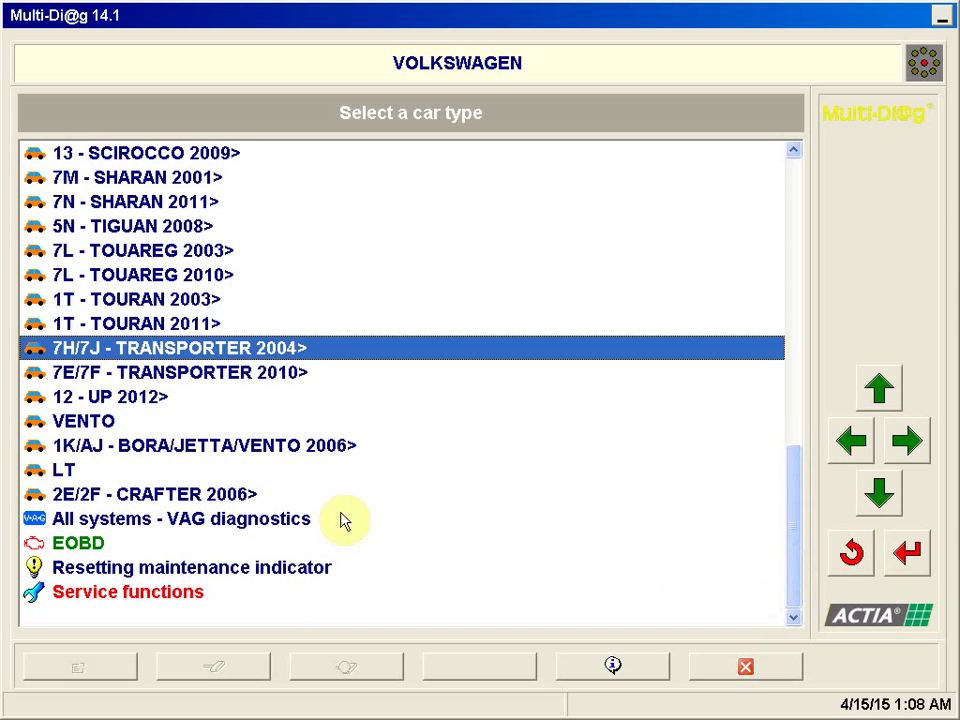
left_click(150, 522)
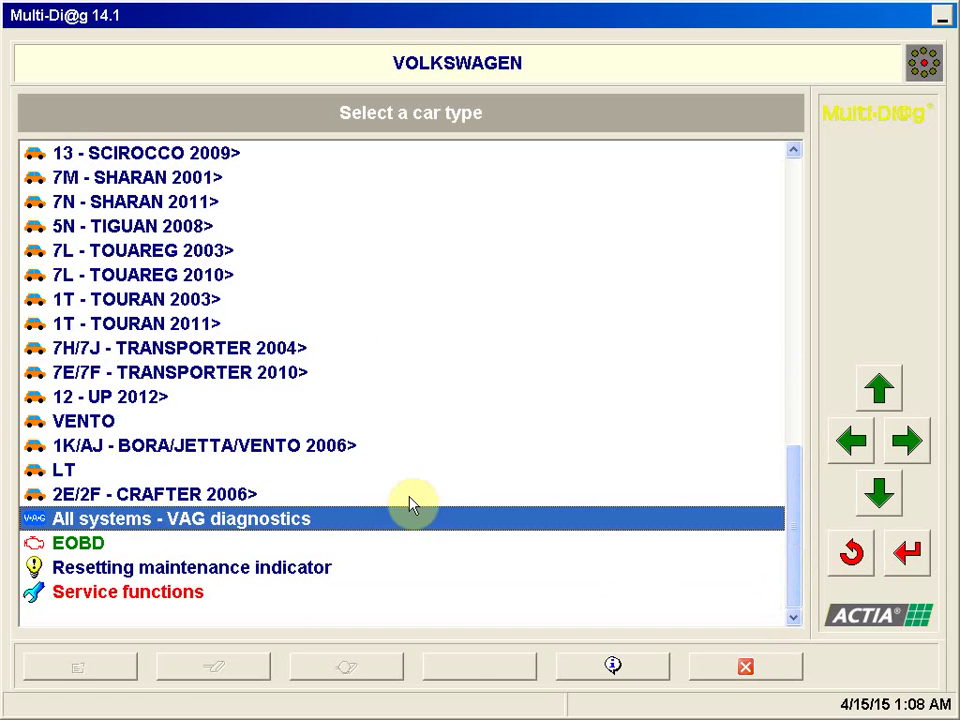
left_click(912, 556)
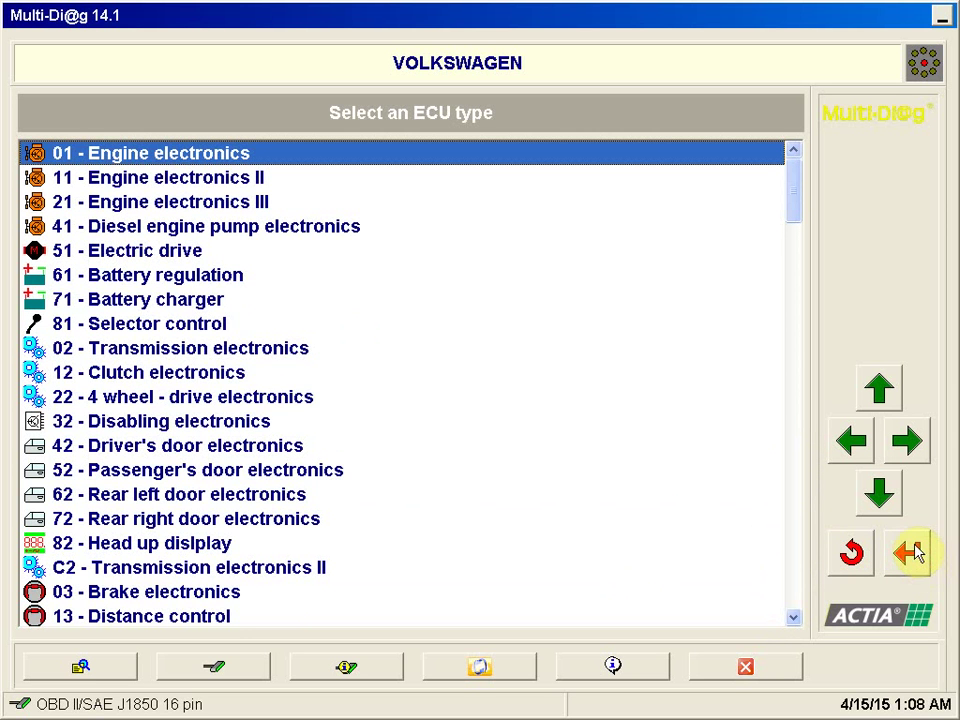
left_click(912, 556)
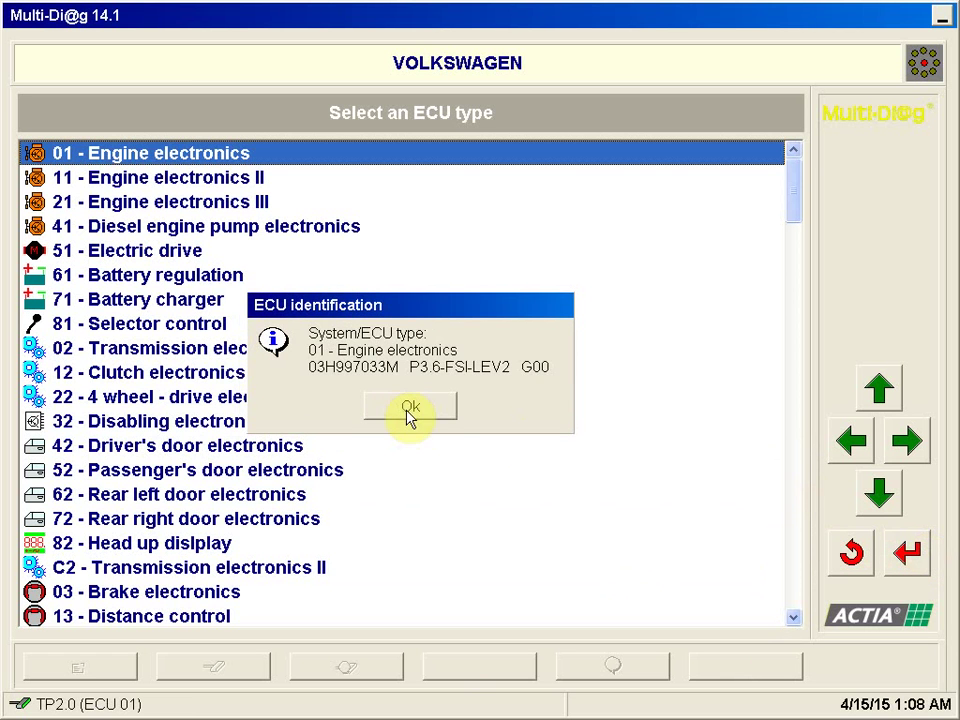
left_click(395, 407)
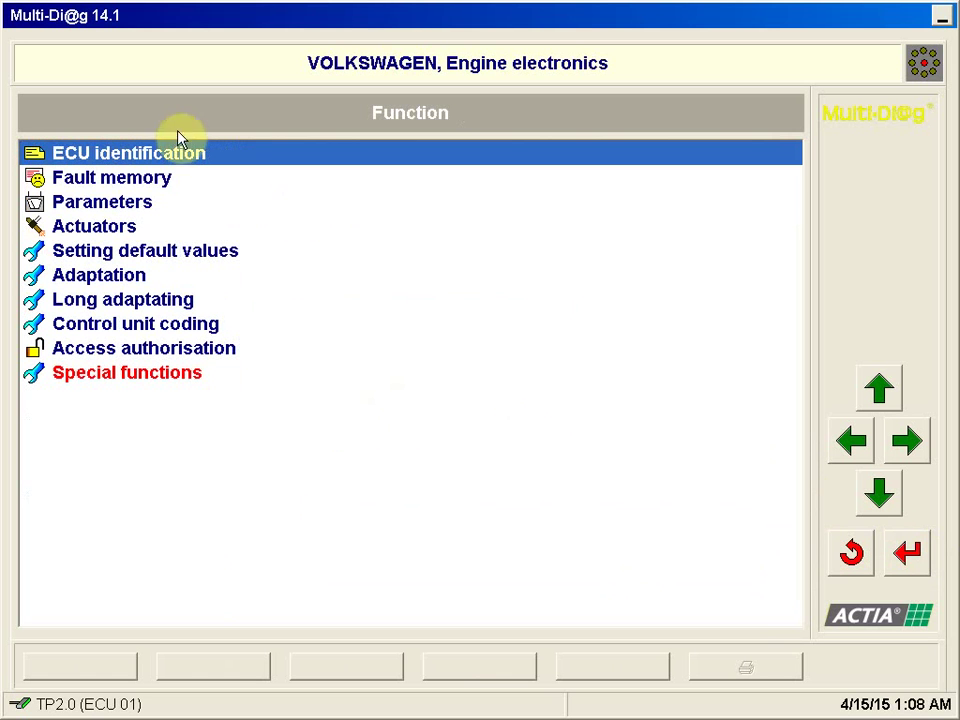
- Read the engine ECU's fault memory and open the list of detected faults
left_click(157, 186)
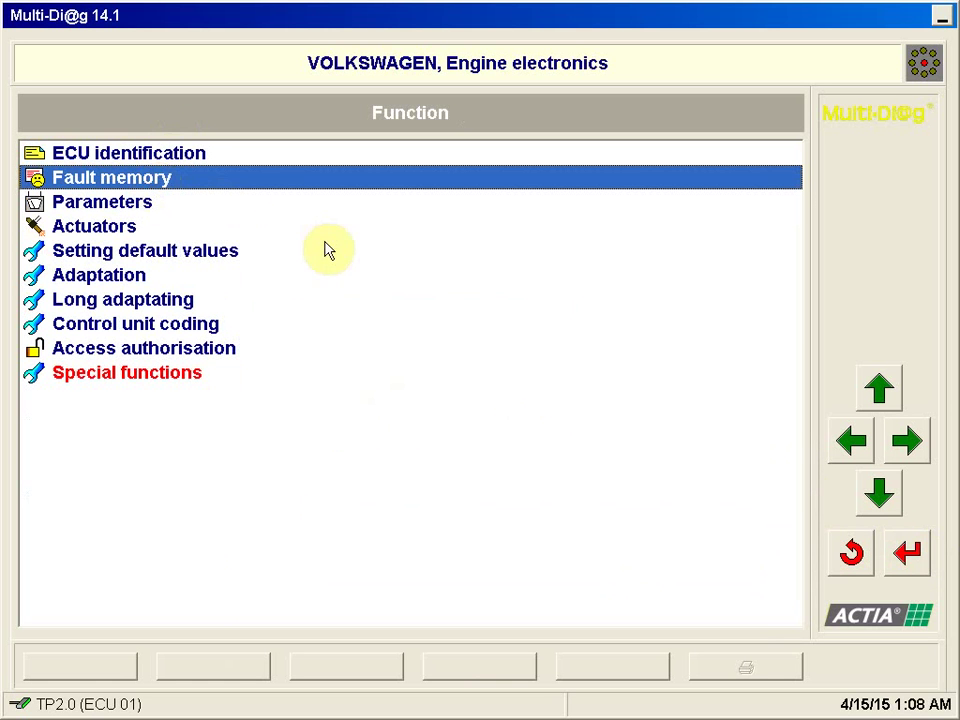
left_click(912, 555)
left_click(914, 558)
left_click(394, 408)
- View Fault 11, Low Fuel Pressure Sensor-G410, then back out to the car type list
left_click(394, 408)
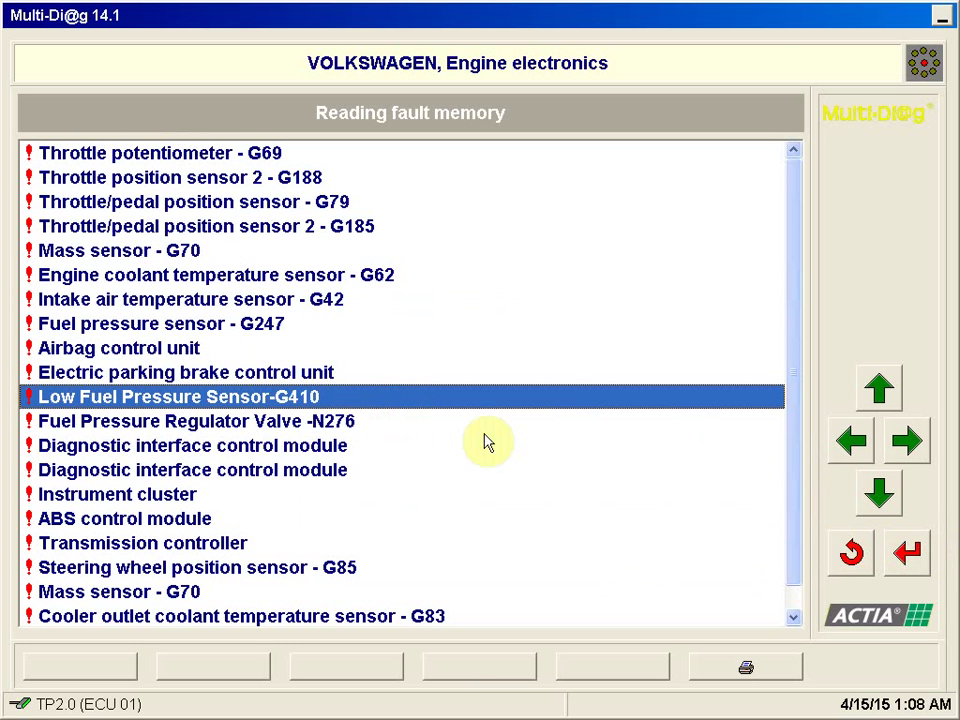
left_click(907, 553)
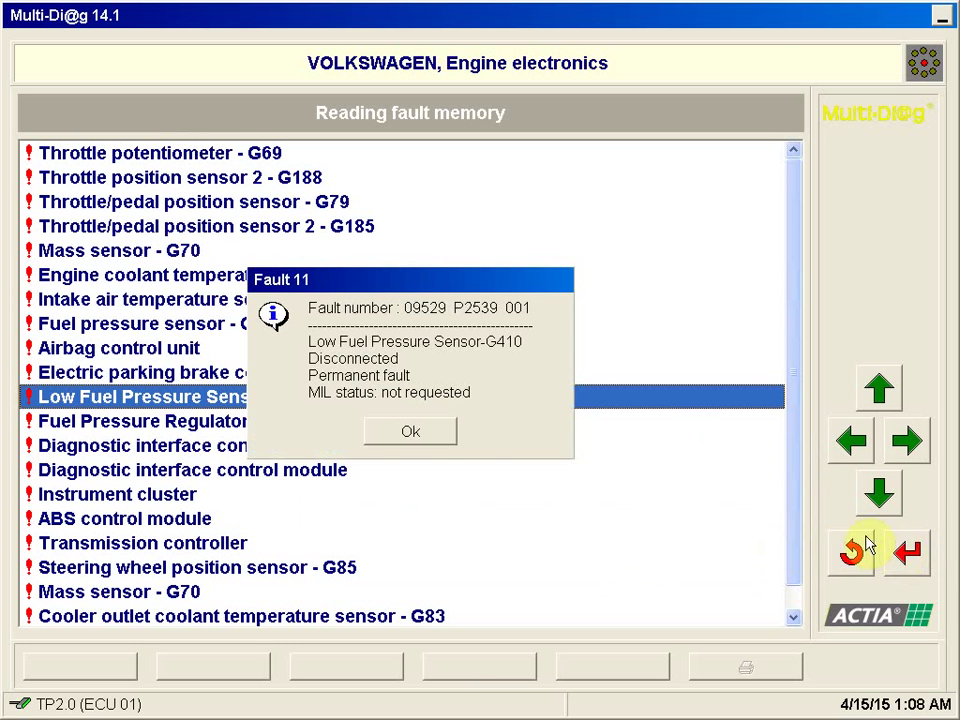
left_click(416, 434)
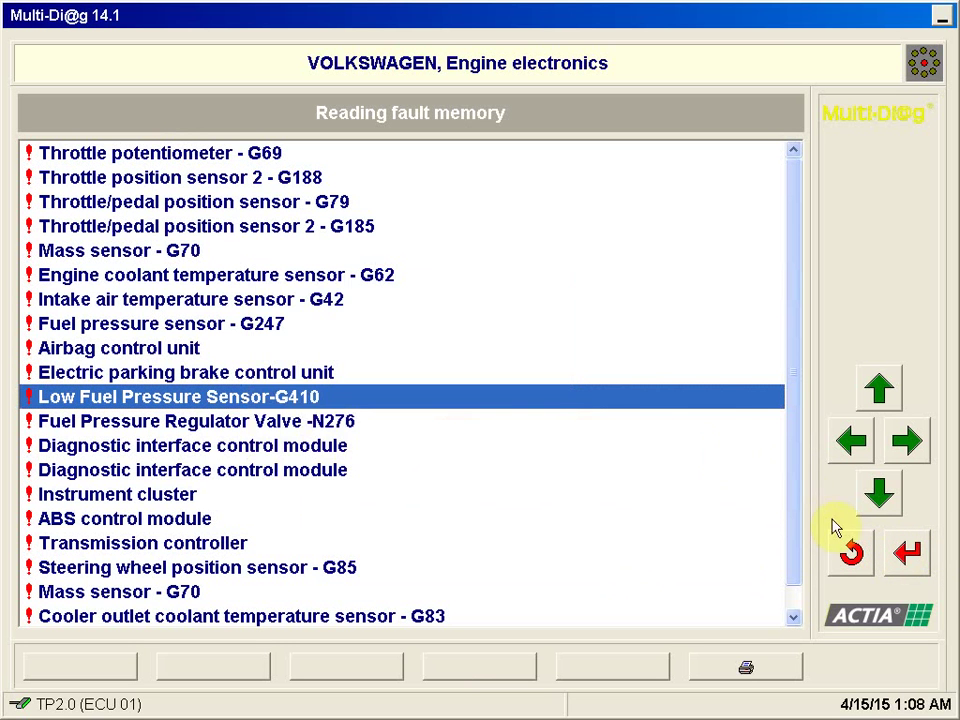
left_click(848, 560)
left_click(848, 560)
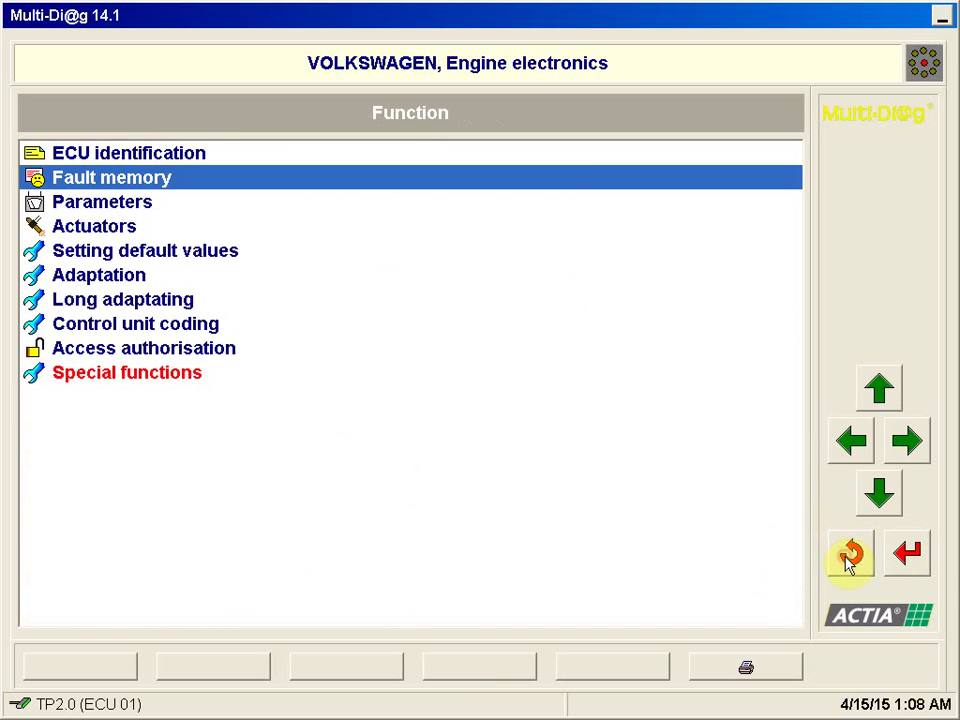
left_click(848, 560)
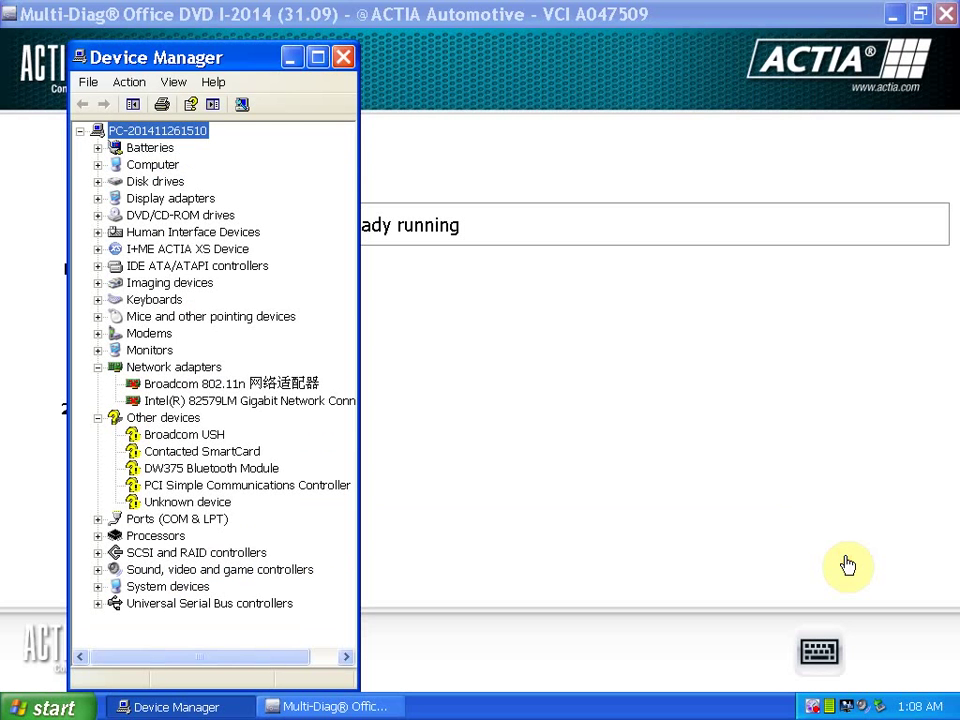
- Check the ACTIA XS device driver, close Device Manager, and decline the report, remembering the answer
left_click(97, 249)
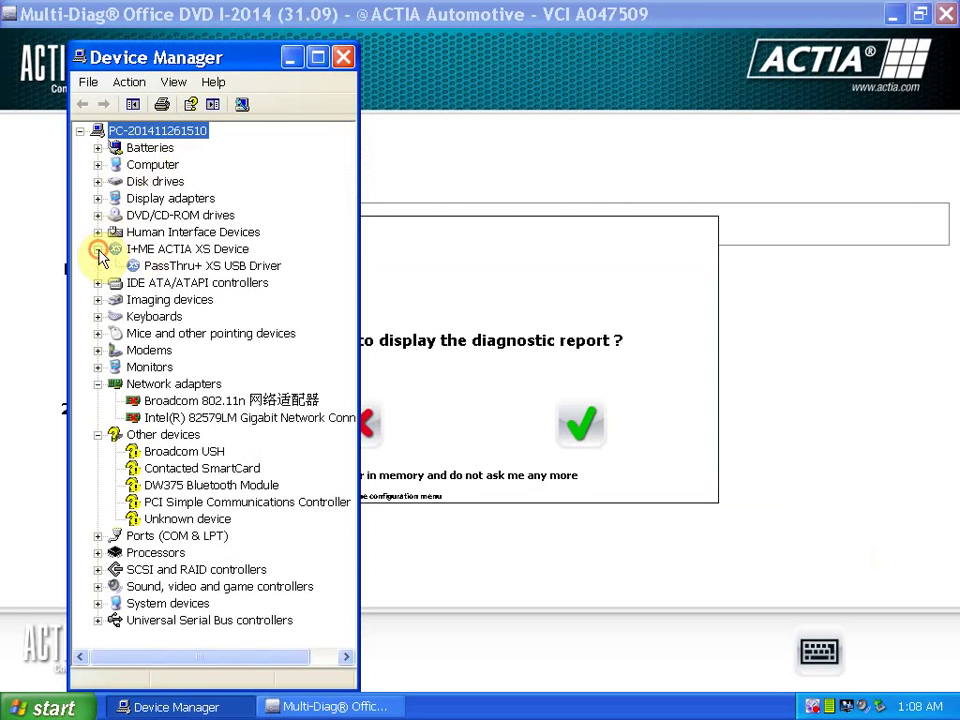
left_click(341, 57)
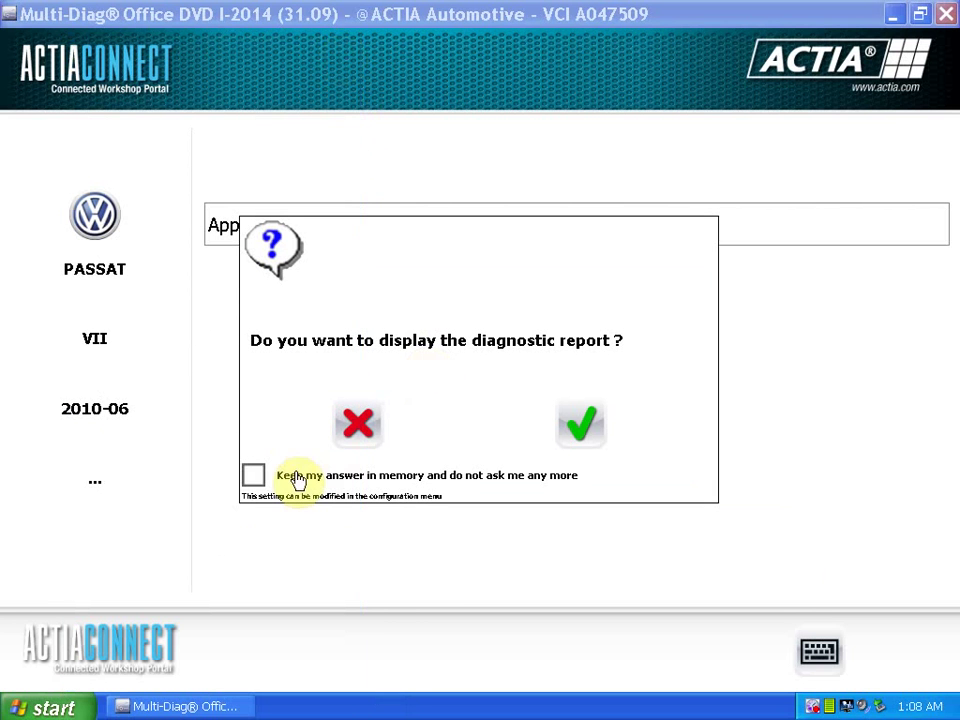
left_click(254, 477)
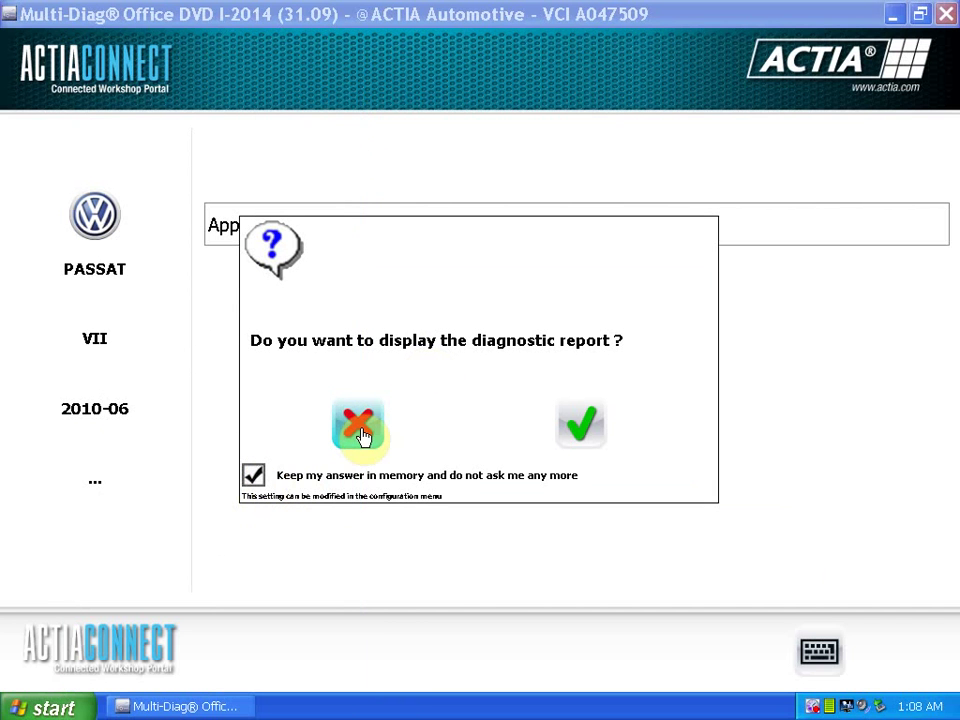
left_click(359, 426)
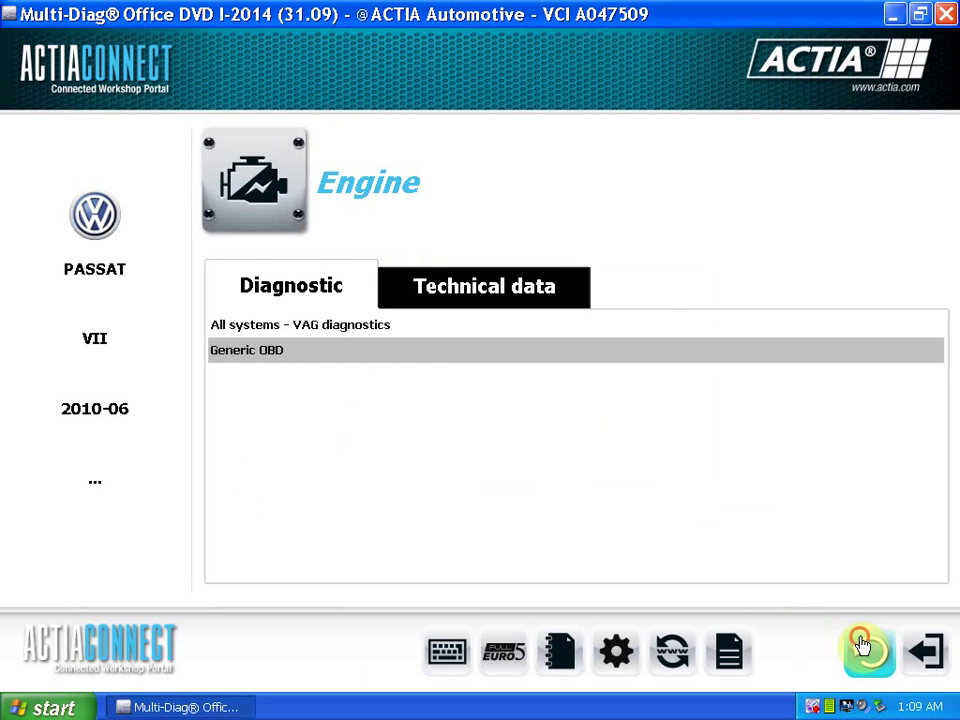
- Back out through the systems, model and brand screens and quit the Multi-Diag portal
left_click(866, 649)
left_click(866, 649)
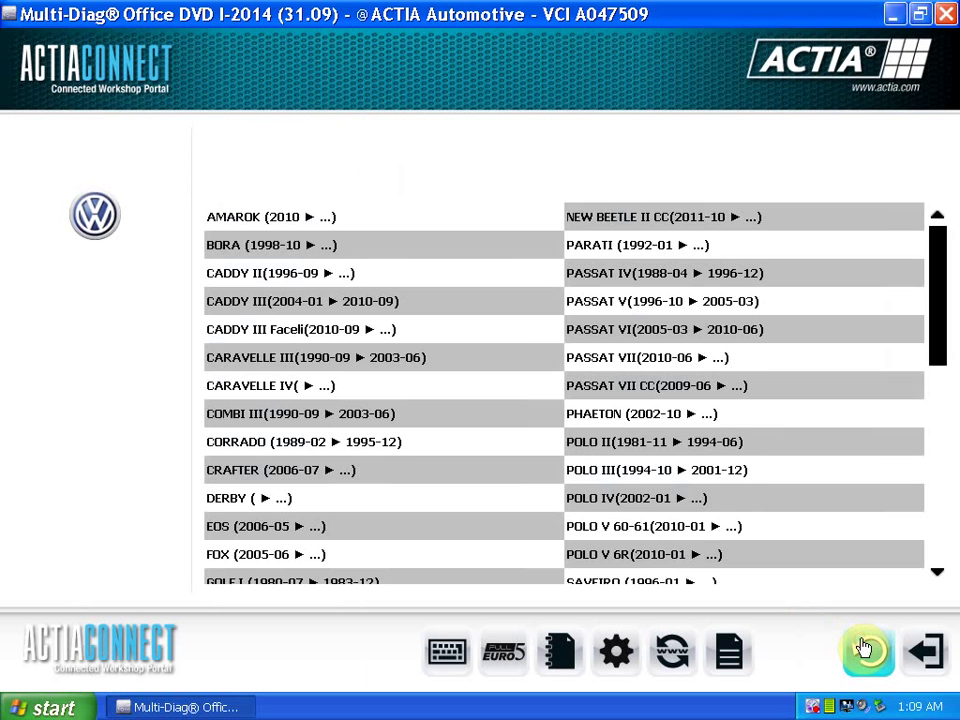
left_click(862, 648)
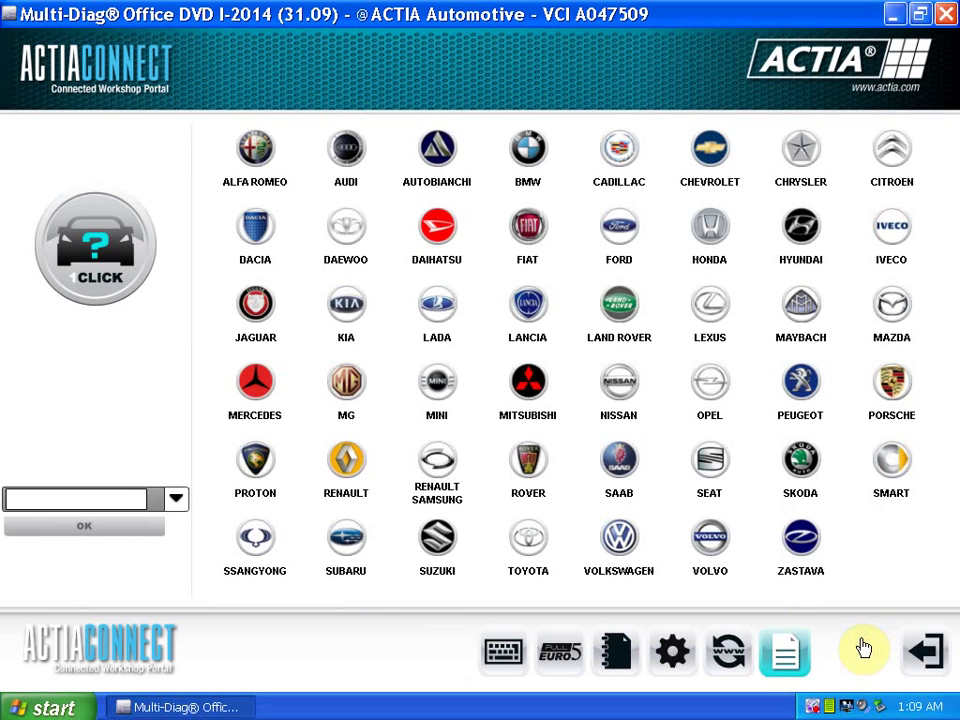
left_click(926, 650)
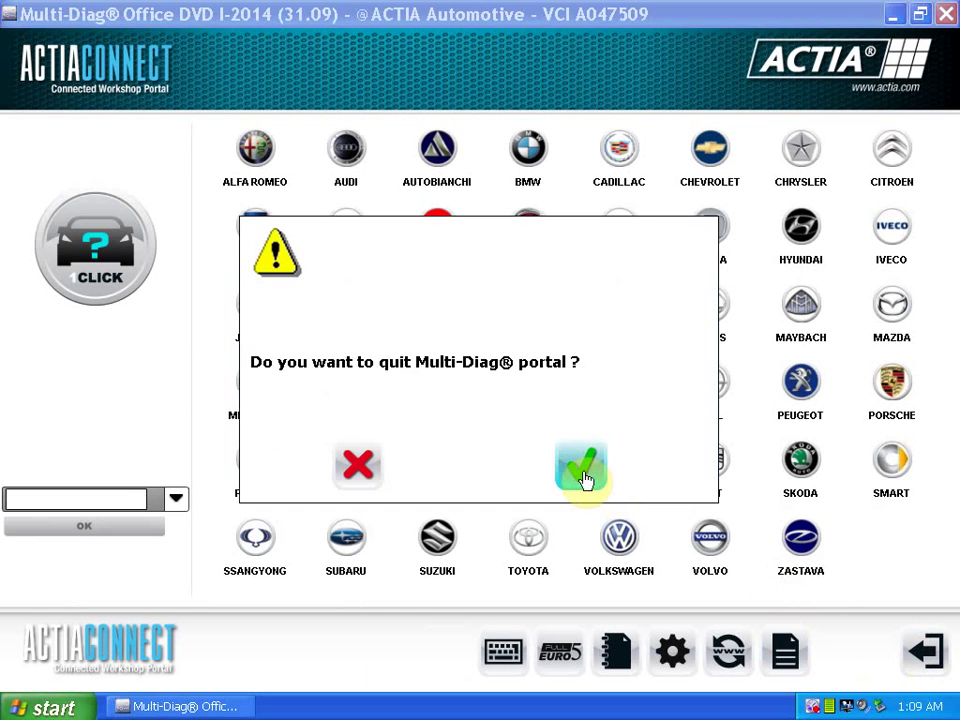
left_click(583, 472)
left_click(924, 653)
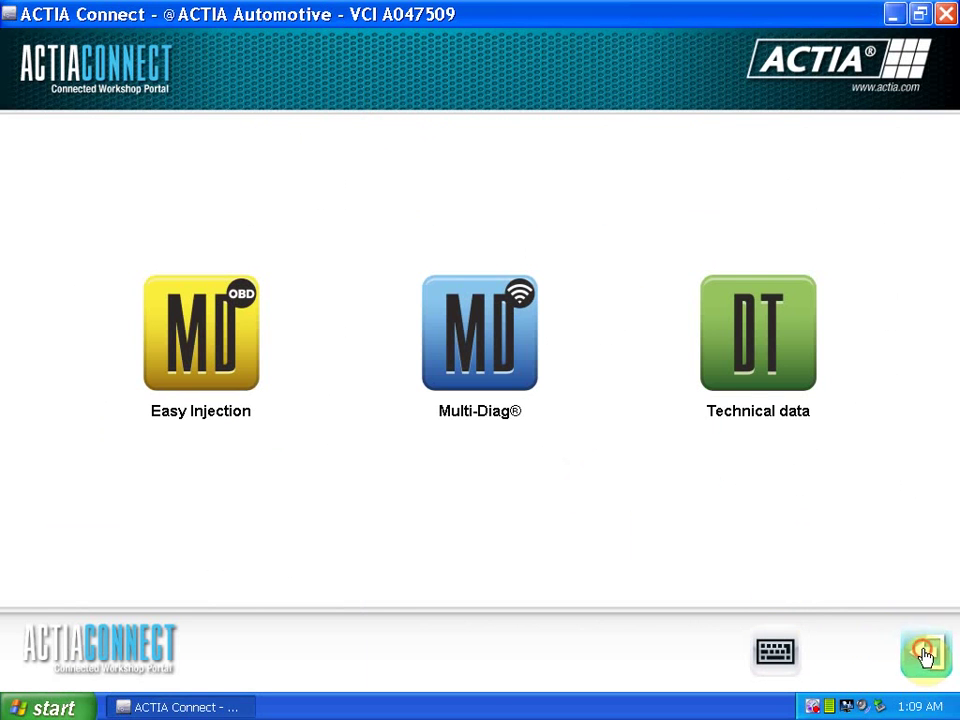